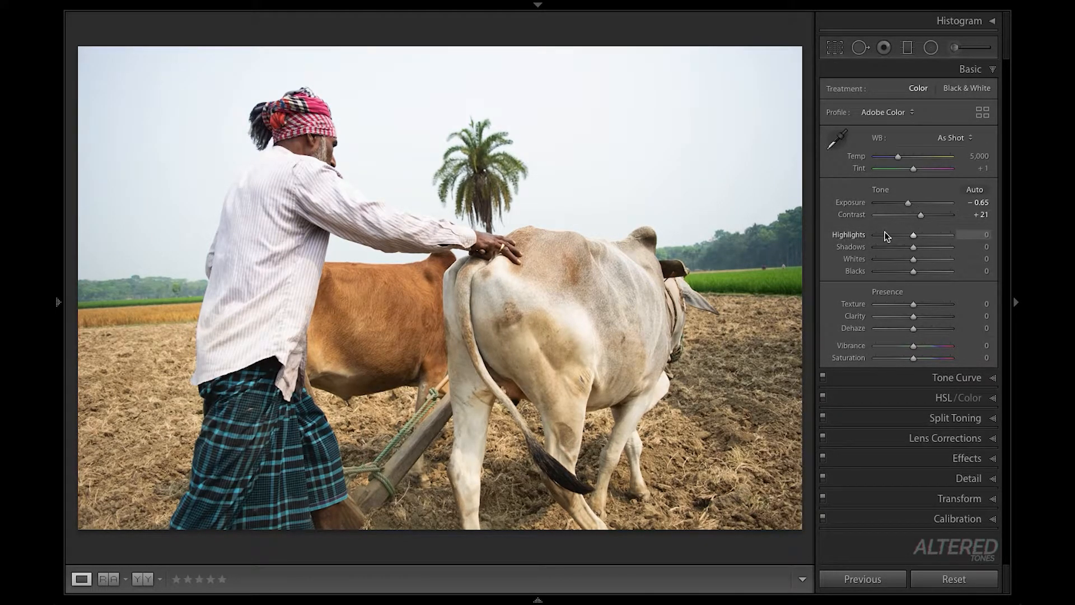
- Set Highlights to -100, Shadows to +50 and Whites to -10, and raise Blacks slightly
left_click_drag(913, 234, 869, 235)
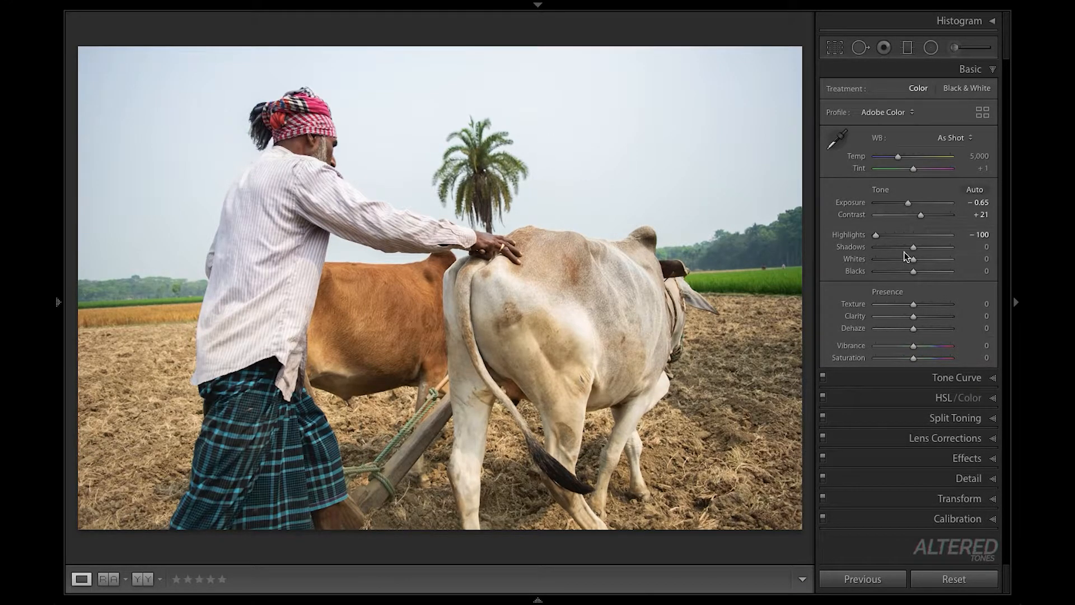
left_click_drag(913, 250, 933, 254)
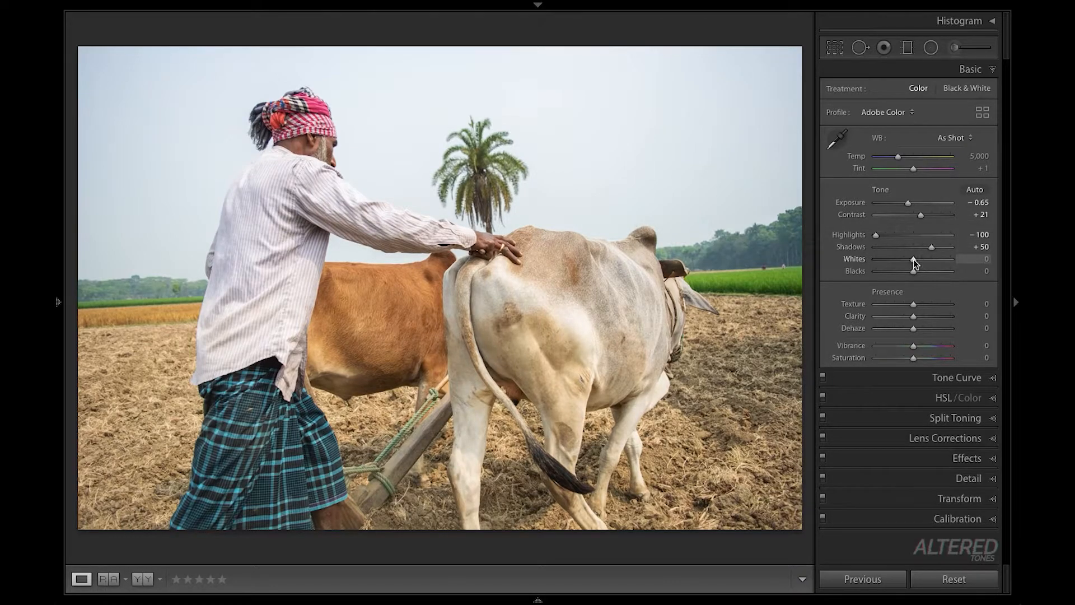
left_click_drag(912, 260, 910, 260)
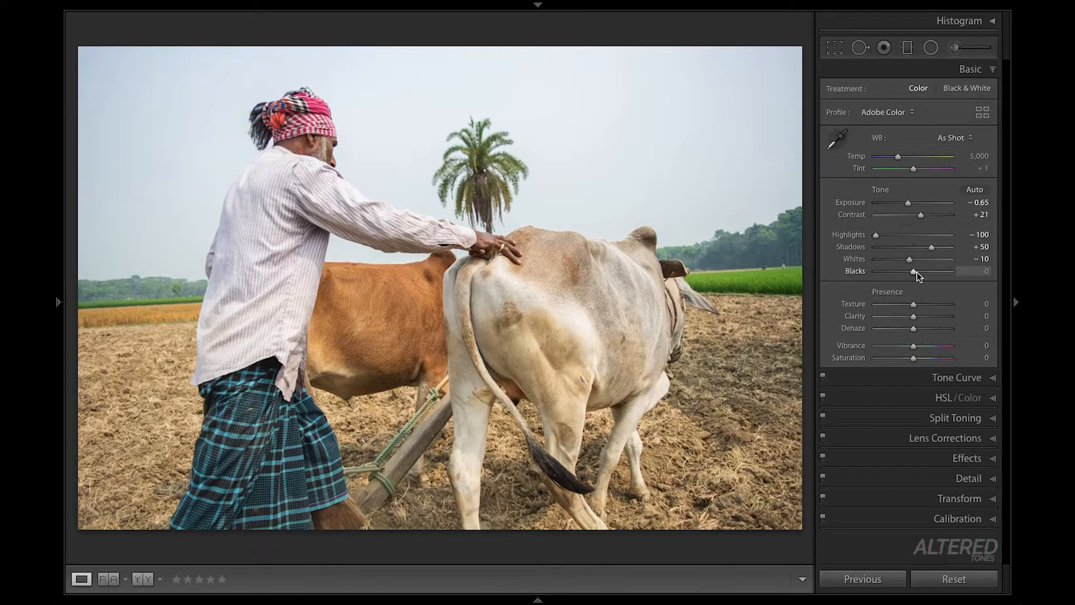
left_click_drag(916, 273, 920, 274)
- Add shadow, midtone and highlight points to the tone curve's point curve, with shadows at about 61/65 and highlights at about 182/196
left_click(936, 379)
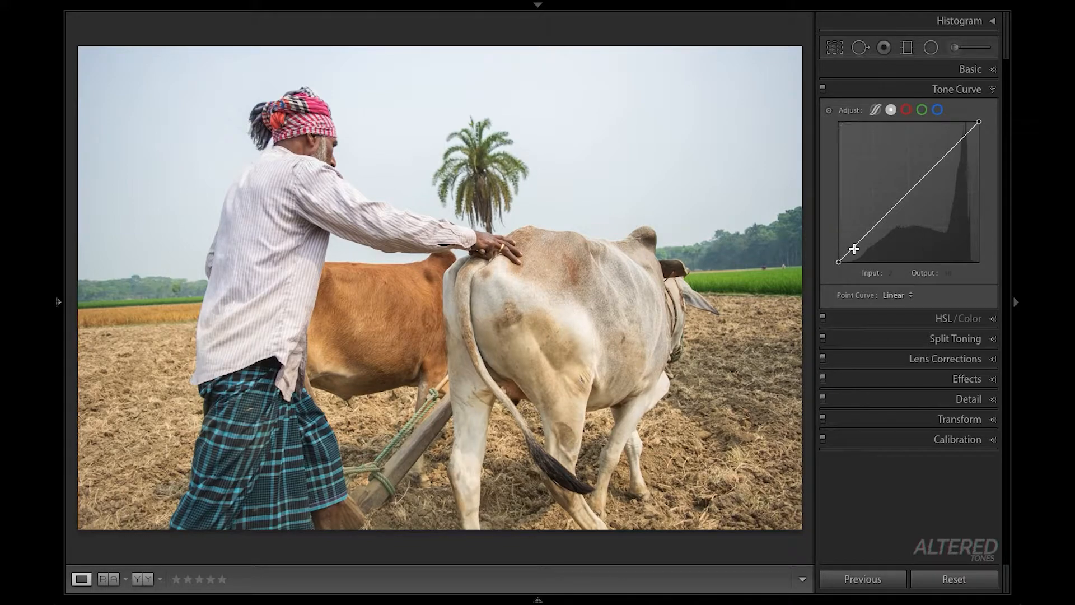
left_click(873, 228)
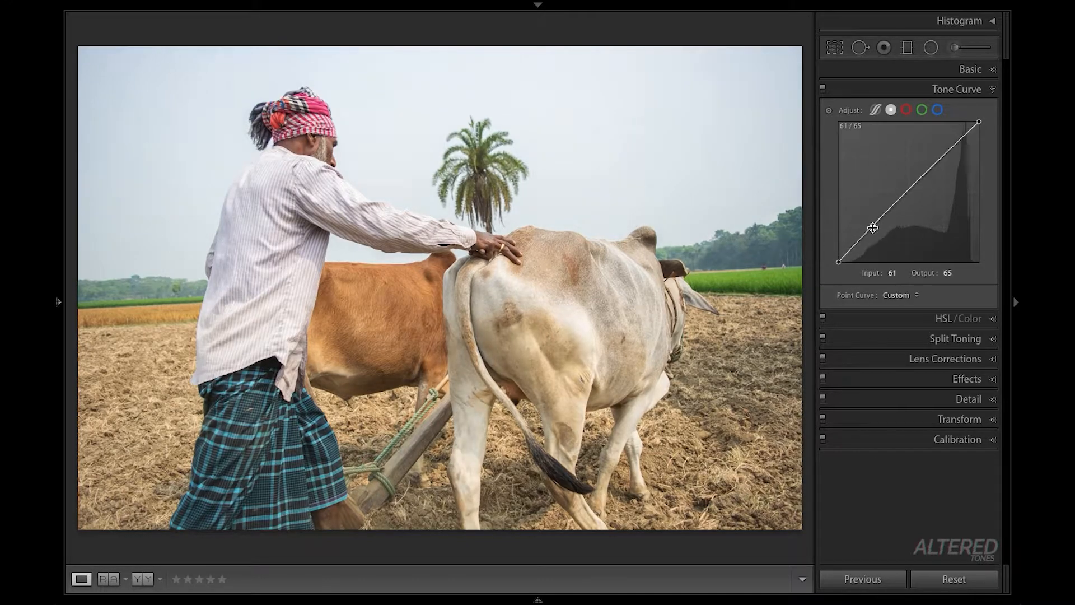
left_click(907, 191)
left_click_drag(941, 155, 940, 151)
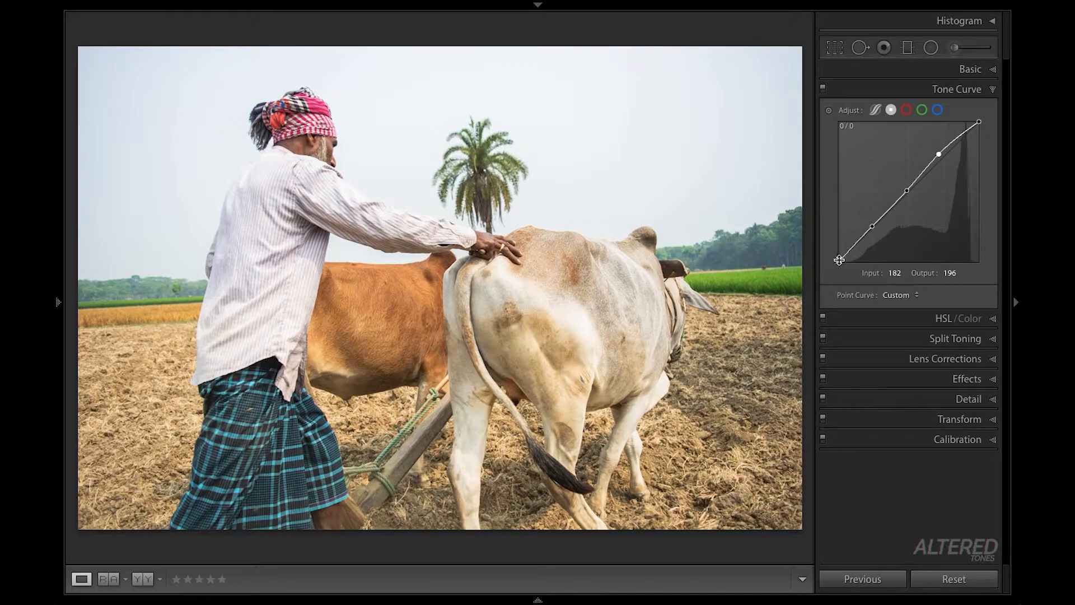
- Lift the point curve's black end to about 14/32, and move the shadow point to about 61/54 and the midtone point to about 142/136
left_click_drag(840, 262, 849, 246)
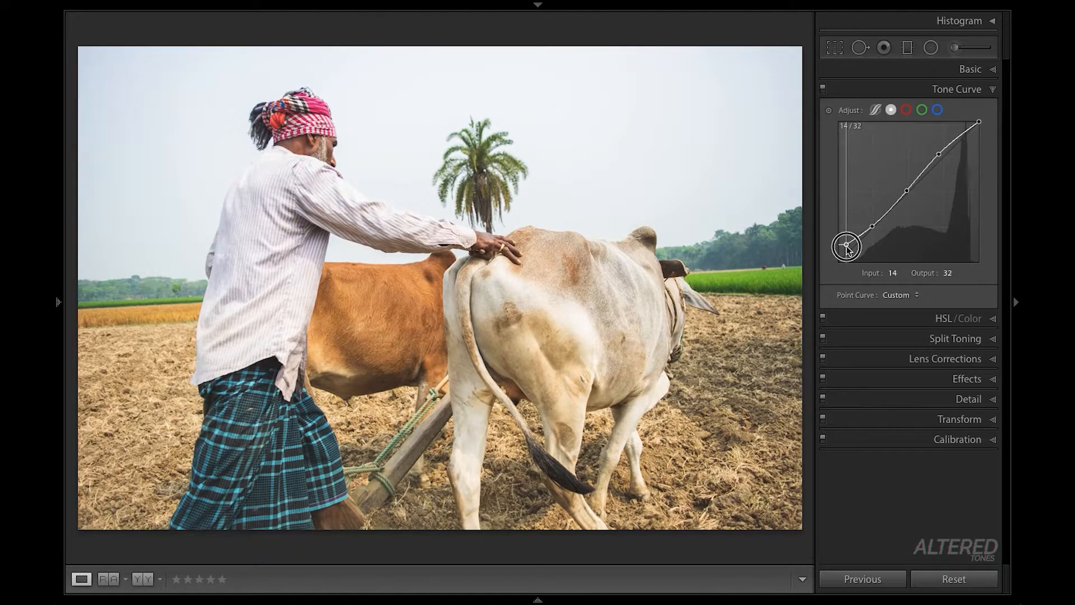
left_click_drag(847, 247, 843, 245)
left_click_drag(873, 226, 874, 238)
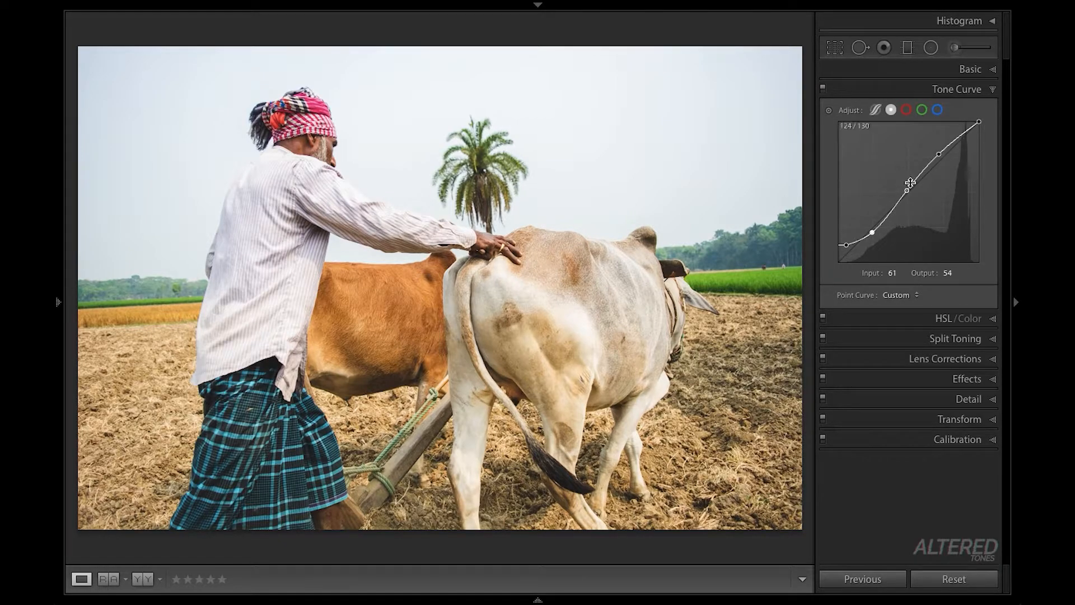
mouse_move(906, 191)
left_mouse_down()
mouse_move(917, 174)
mouse_move(918, 188)
left_mouse_up()
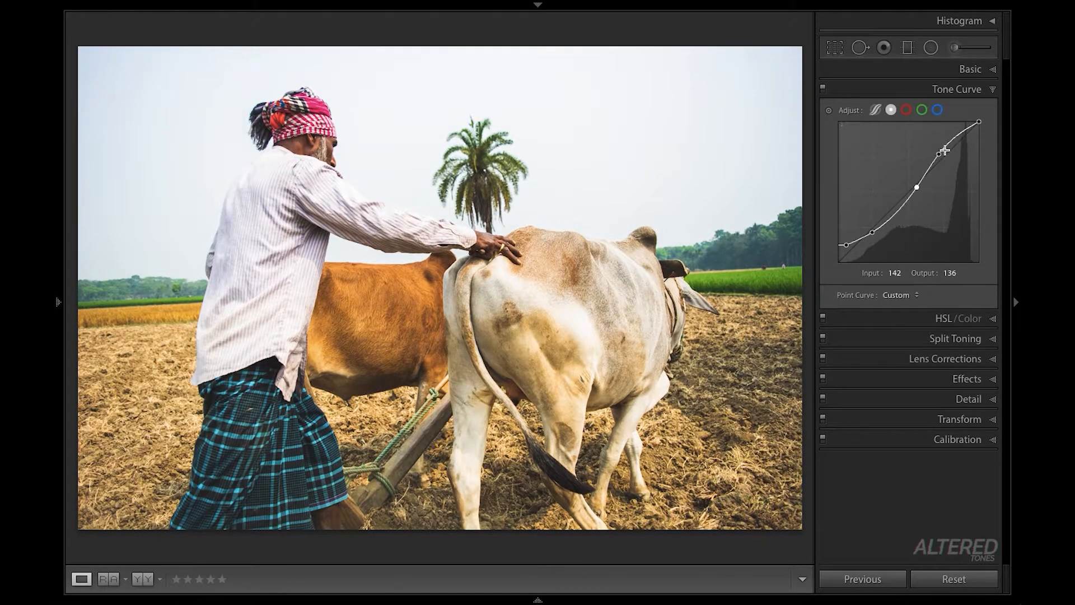
- Lower the point curve's white end and move the highlight point to about 186/180
left_click_drag(979, 121, 938, 162)
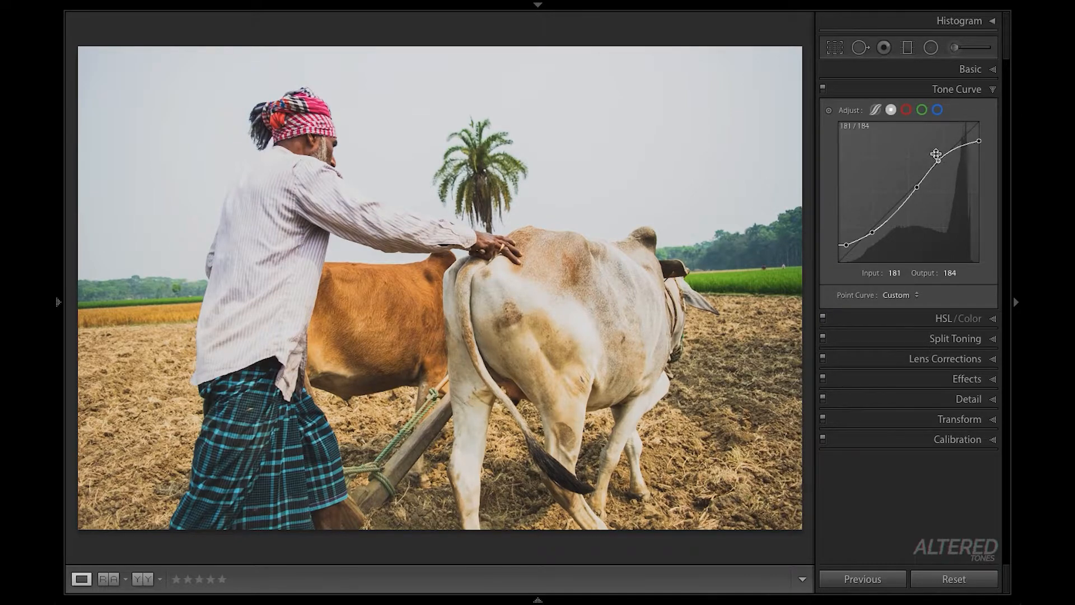
left_click(939, 162)
left_click_drag(939, 162, 943, 165)
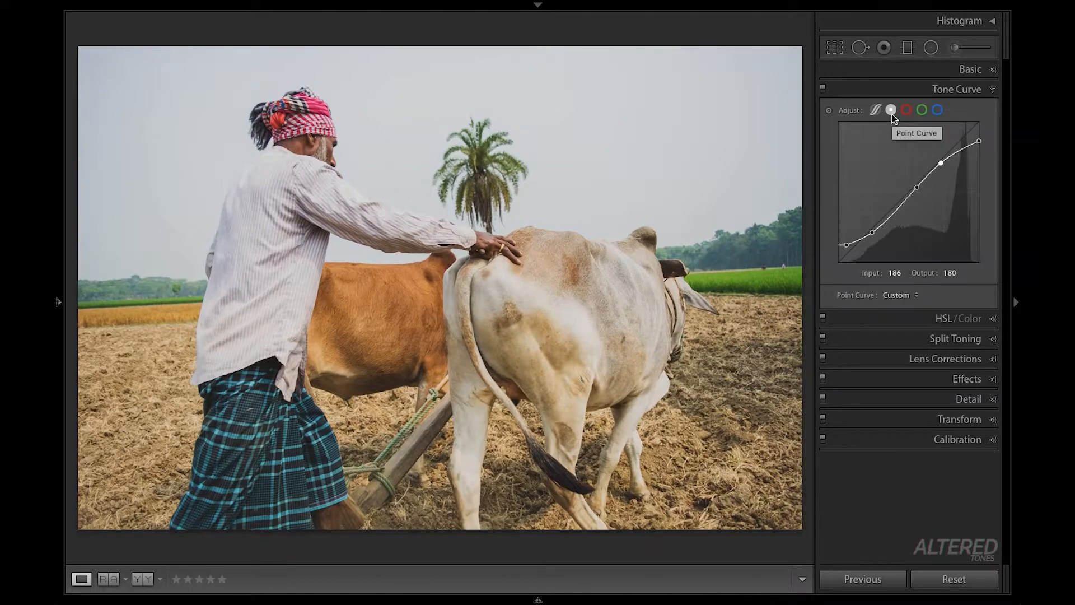
- Add shadow, midtone and highlight points to the red channel curve, with the middle one at about 117/135
left_click(907, 111)
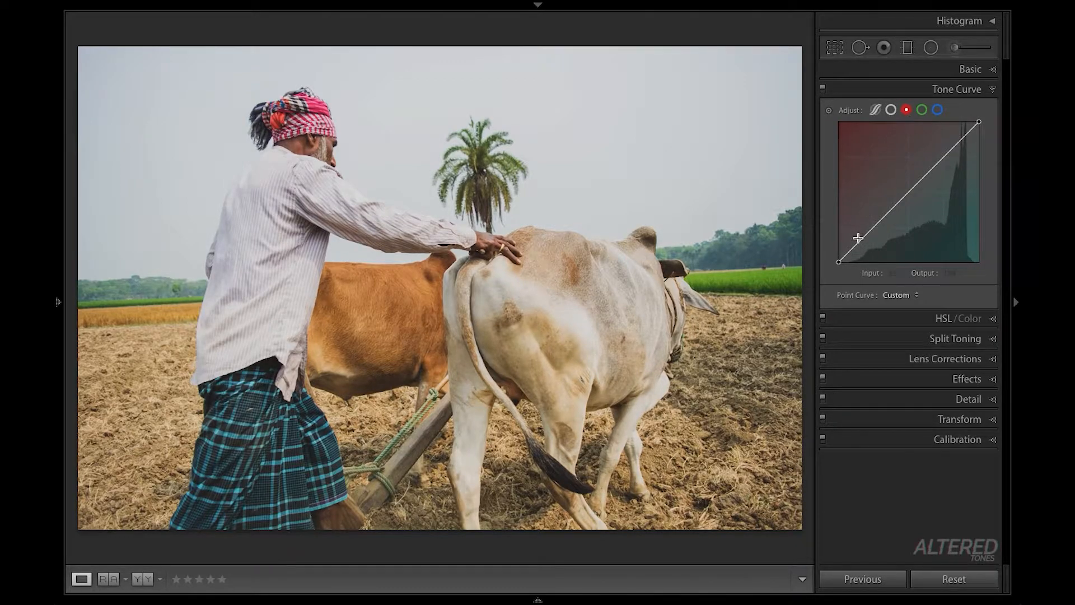
left_click_drag(858, 244, 903, 188)
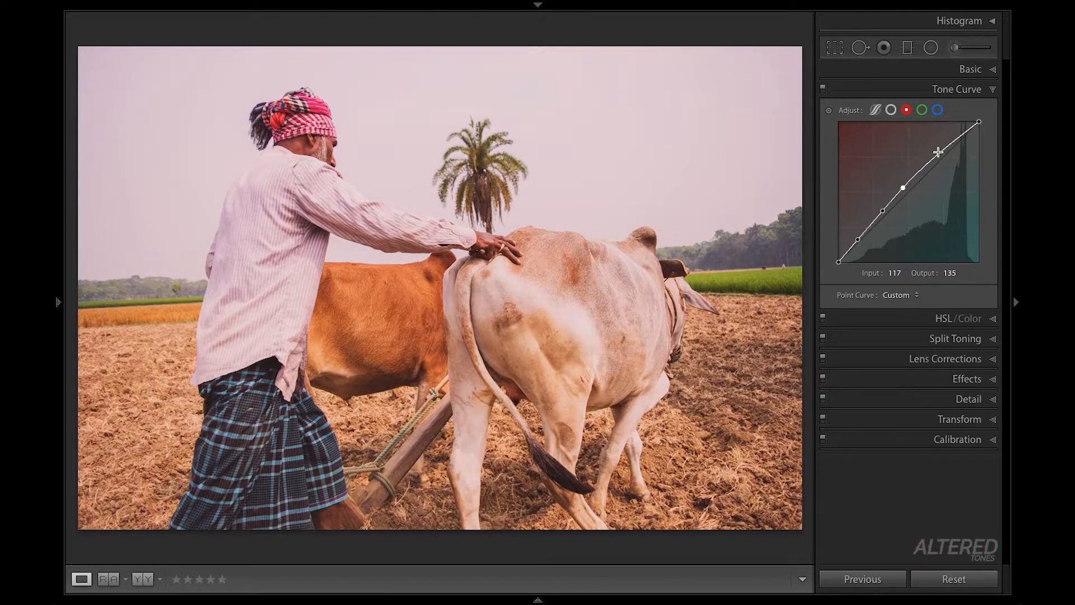
left_click_drag(938, 153, 938, 152)
- Shape the red channel curve into an S by lowering the shadow point and raising the upper points, the highest to about 199/215
left_click_drag(860, 240, 866, 259)
left_click_drag(883, 210, 920, 179)
left_click_drag(919, 180, 935, 161)
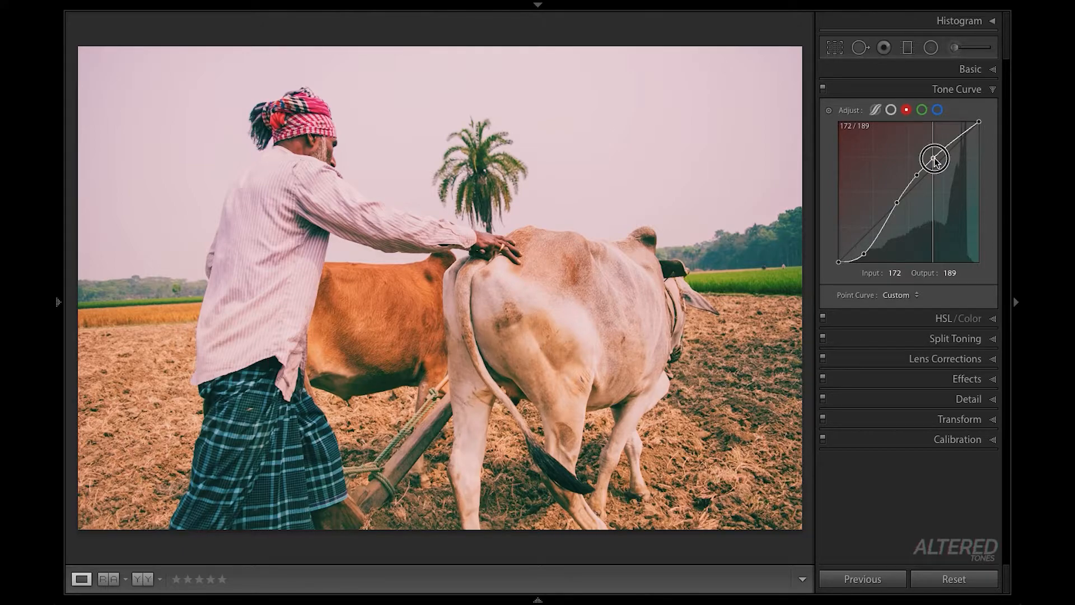
left_click_drag(935, 160, 948, 144)
left_click(929, 161)
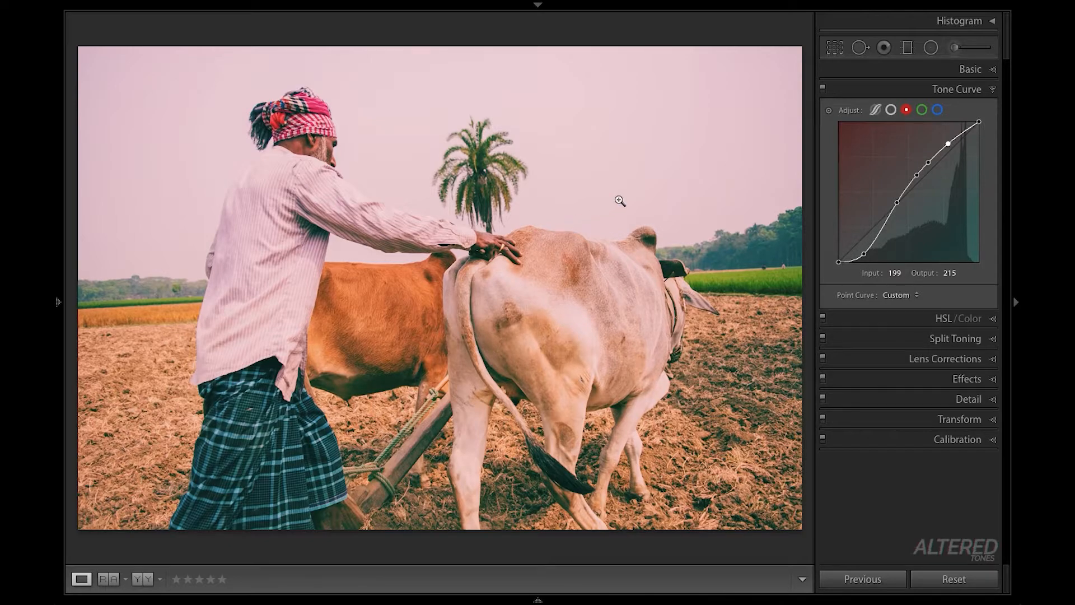
- Add four points along the green channel curve from shadows to highlights, the highest at about 186/190
left_click(922, 111)
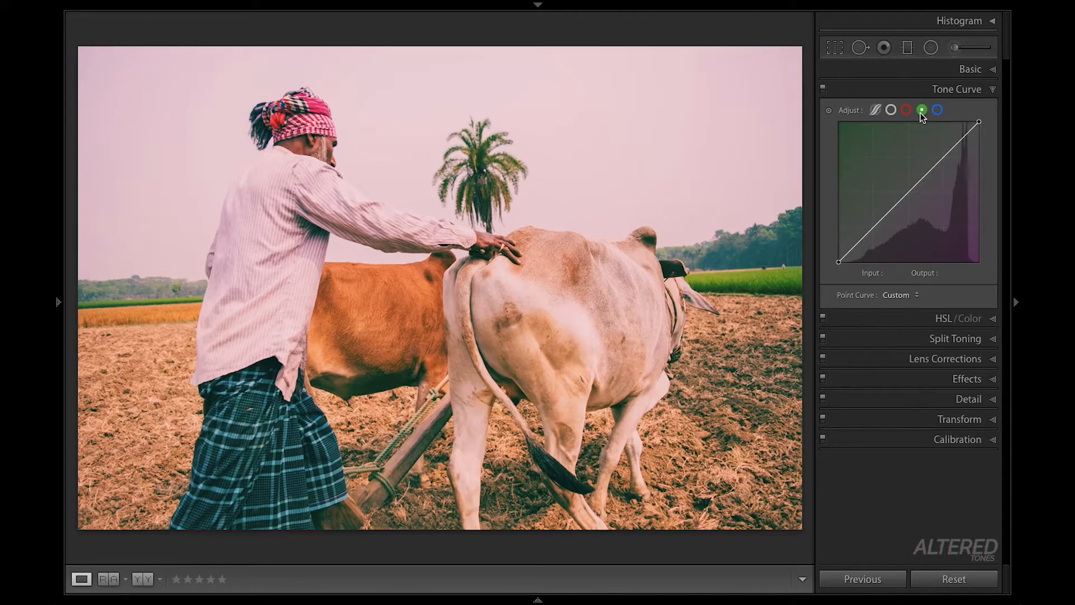
left_click(858, 243)
left_click_drag(886, 213, 886, 209)
left_click(916, 181)
left_click(941, 157)
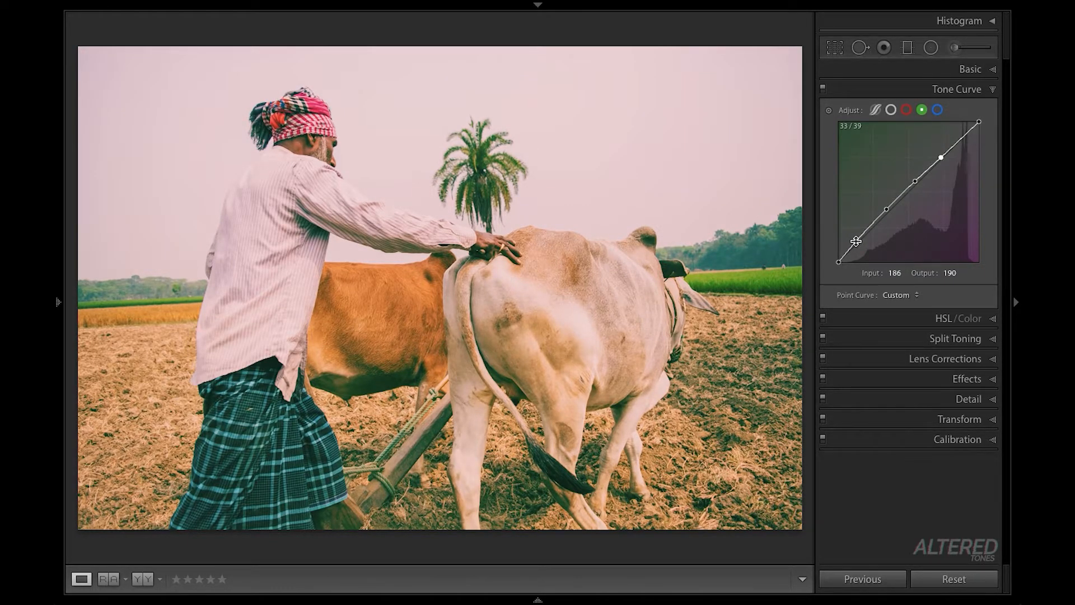
- Shape the green channel curve into an S with a lowered shadow point and upper points at about 146/164, 162/184 and 193/209
left_click_drag(856, 241, 866, 256)
left_click_drag(887, 210, 920, 172)
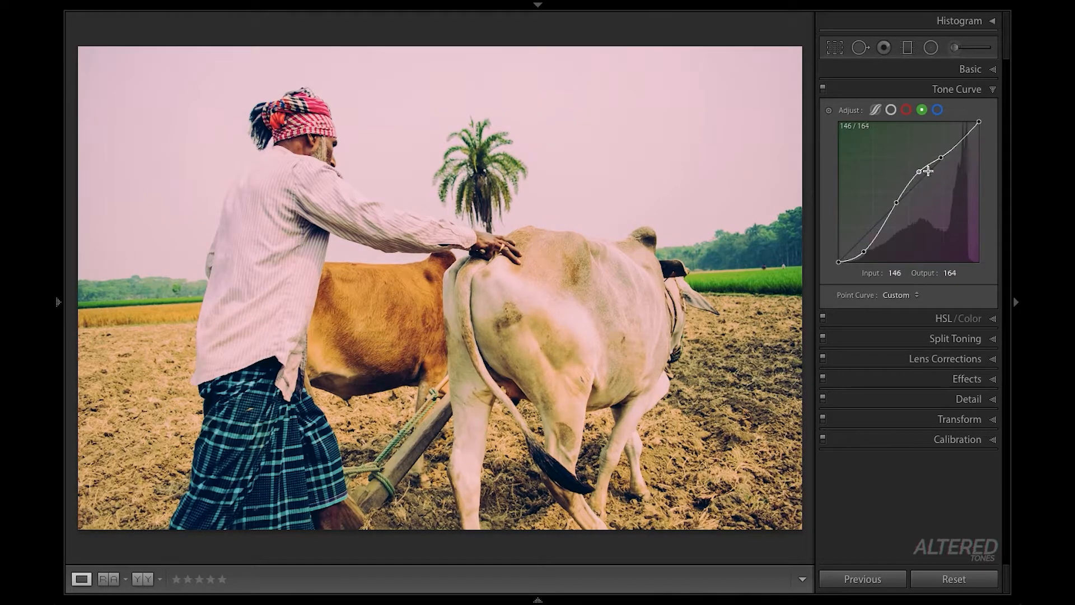
double_click(942, 160)
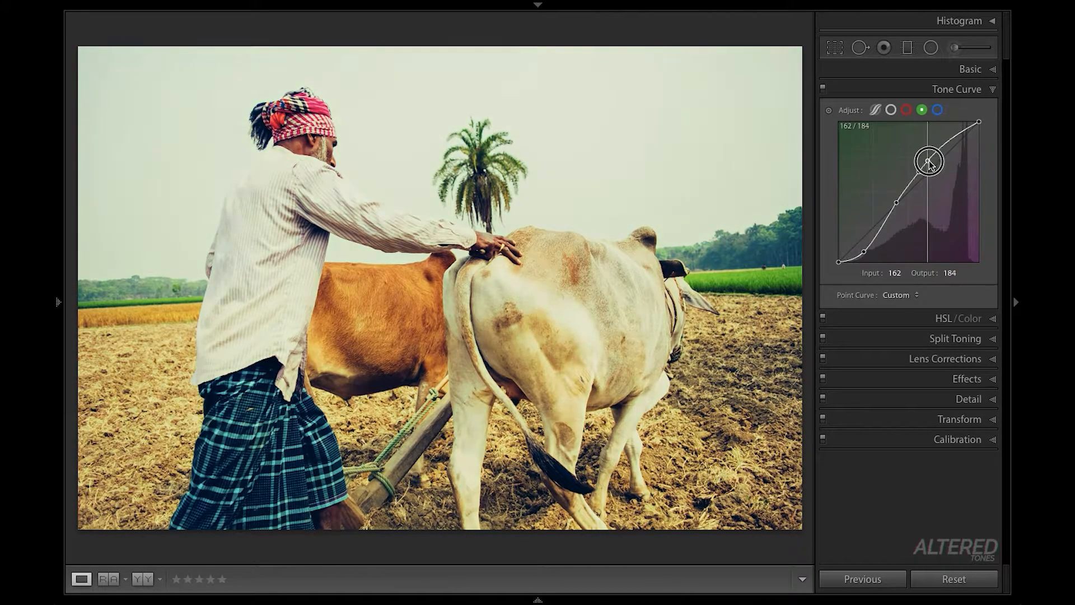
left_click_drag(947, 141, 945, 147)
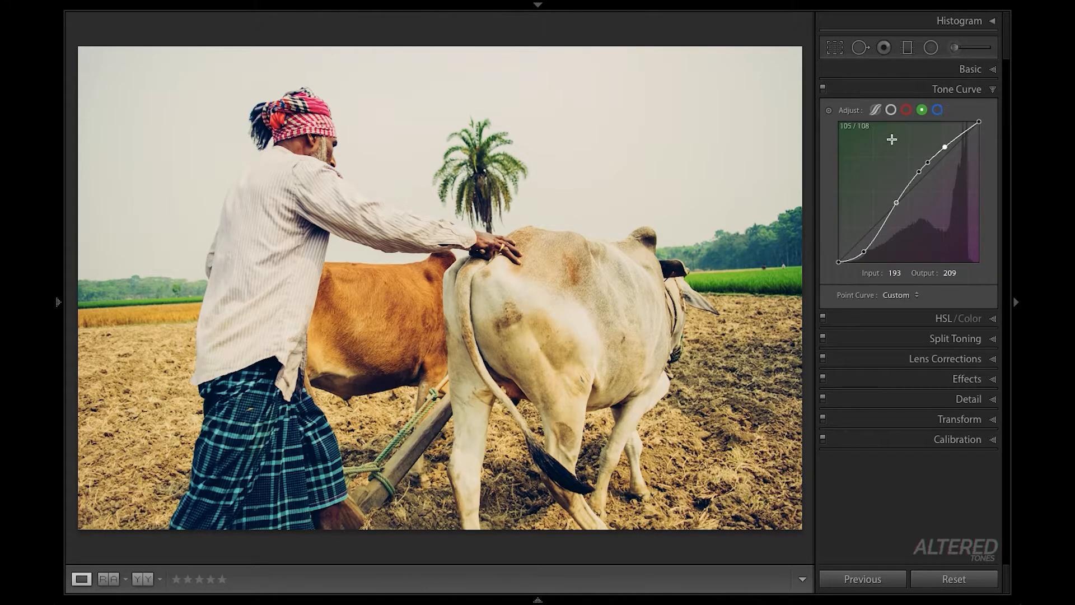
- Compare the point positions on the red and green channel curves with the blue channel
left_click(907, 109)
left_click(922, 111)
left_click(938, 111)
left_click(907, 111)
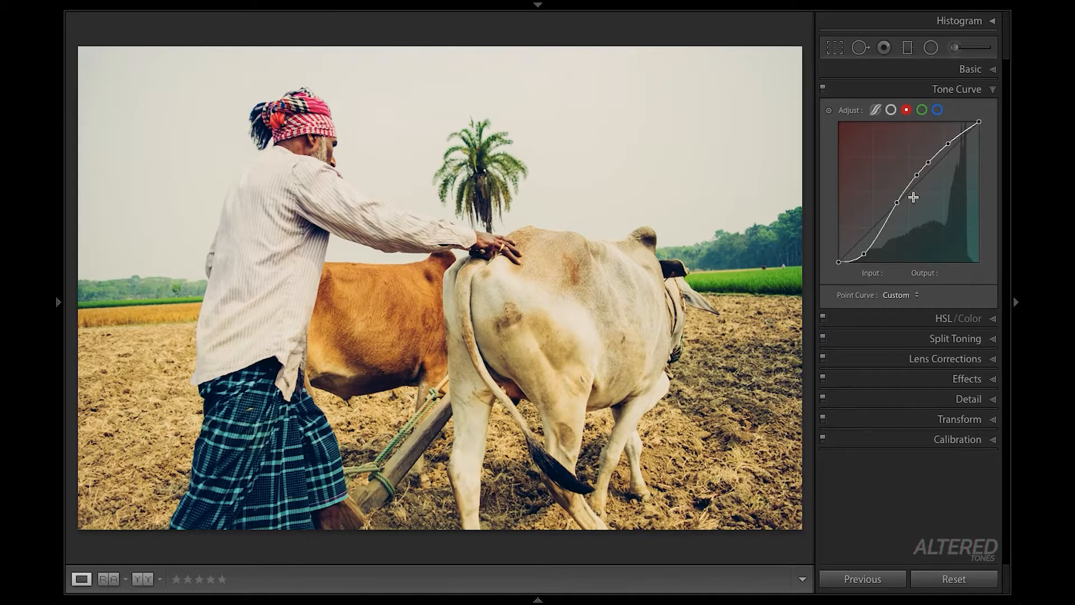
left_click(922, 110)
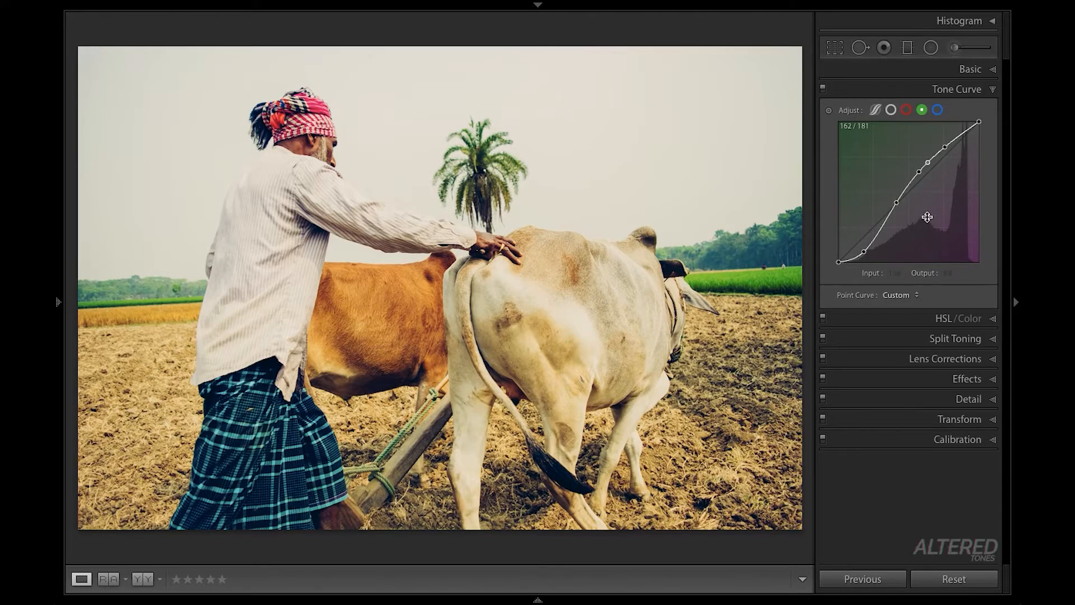
left_click(929, 163)
mouse_move(863, 252)
left_mouse_down()
mouse_move(871, 245)
mouse_move(861, 247)
left_mouse_up()
- Shape the blue channel curve into an S with points at about 46/19, 140/155 and 197/212, plus intermediate points
left_click(937, 110)
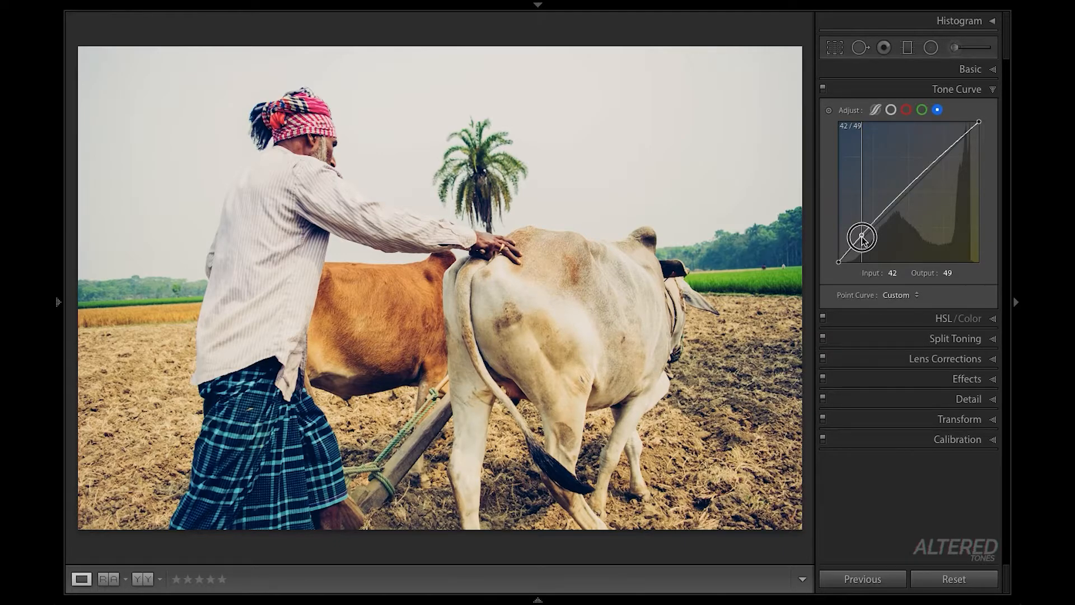
left_click_drag(863, 240, 863, 239)
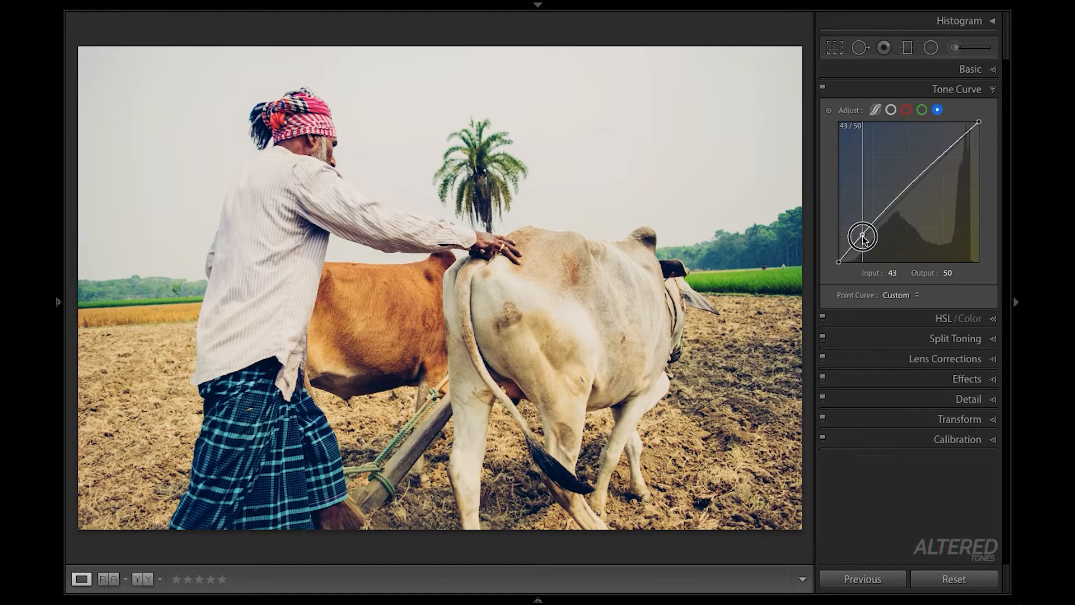
left_click_drag(864, 239, 866, 250)
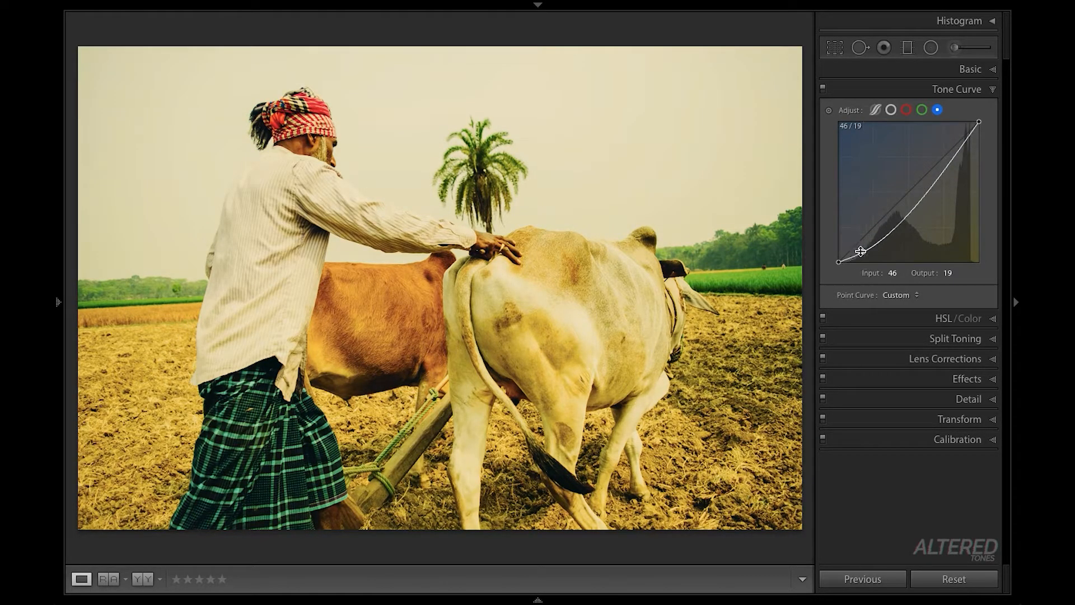
left_click_drag(894, 215, 894, 203)
left_click(915, 177)
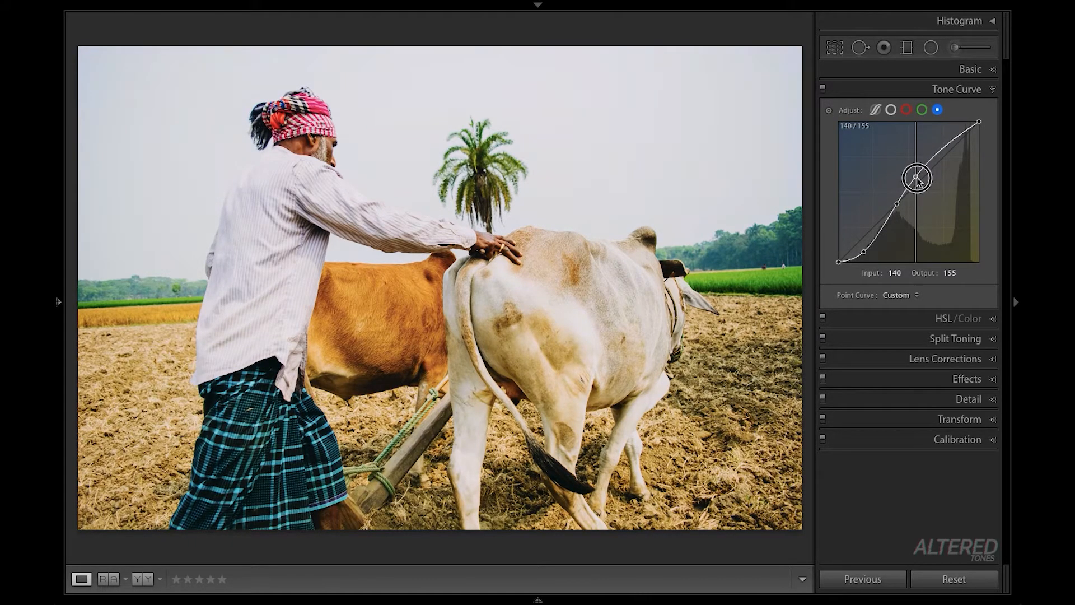
left_click(932, 153)
left_click_drag(933, 155, 945, 145)
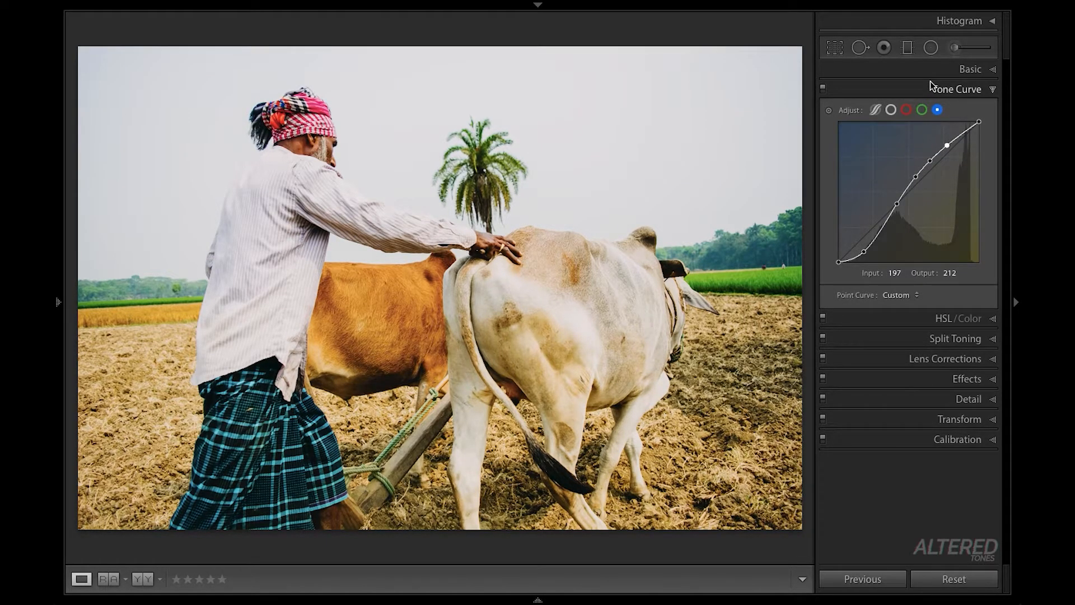
- Review the red, green and blue channel curves in turn to check how closely their S shapes match
left_click(906, 110)
left_click(925, 111)
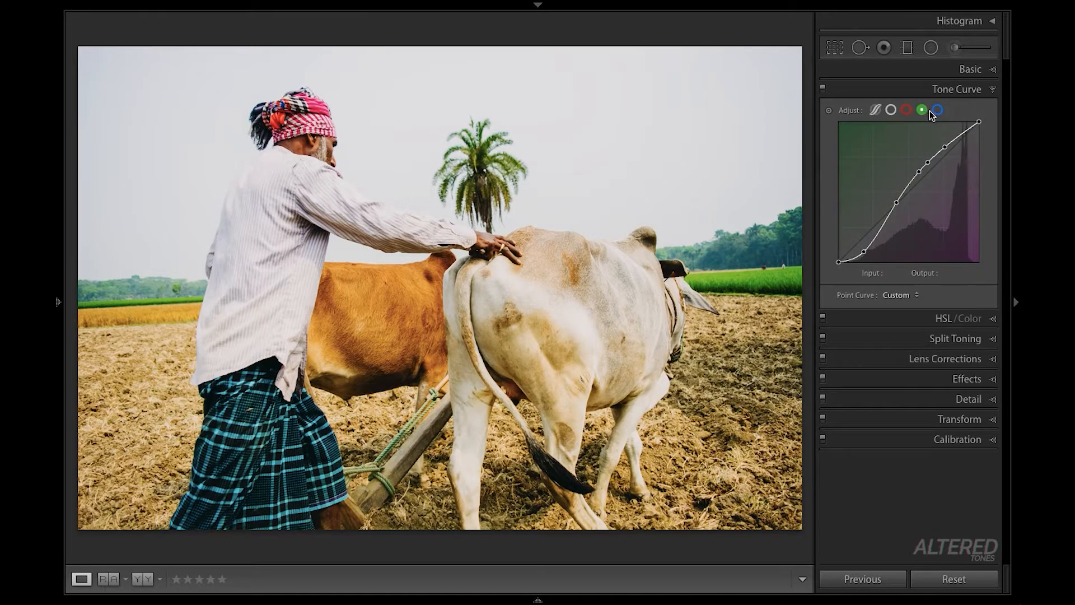
left_click(936, 112)
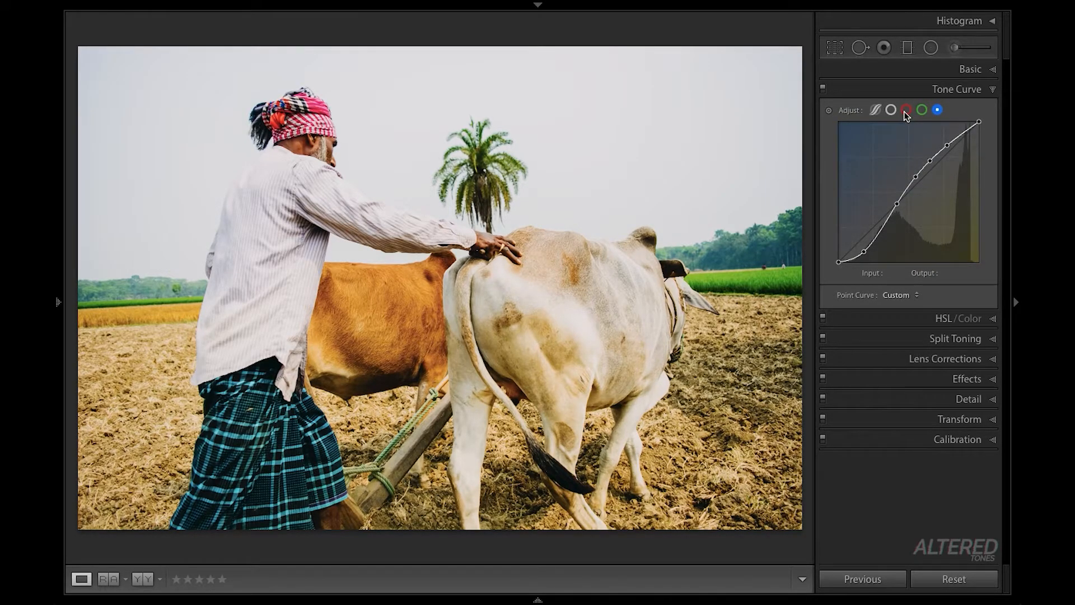
left_click(906, 111)
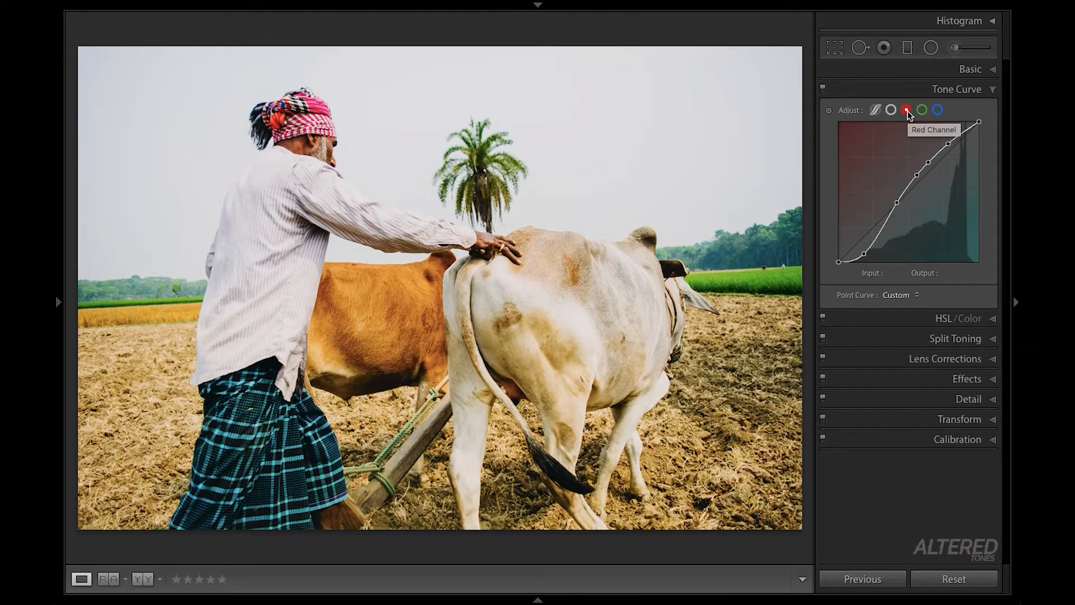
left_click(921, 110)
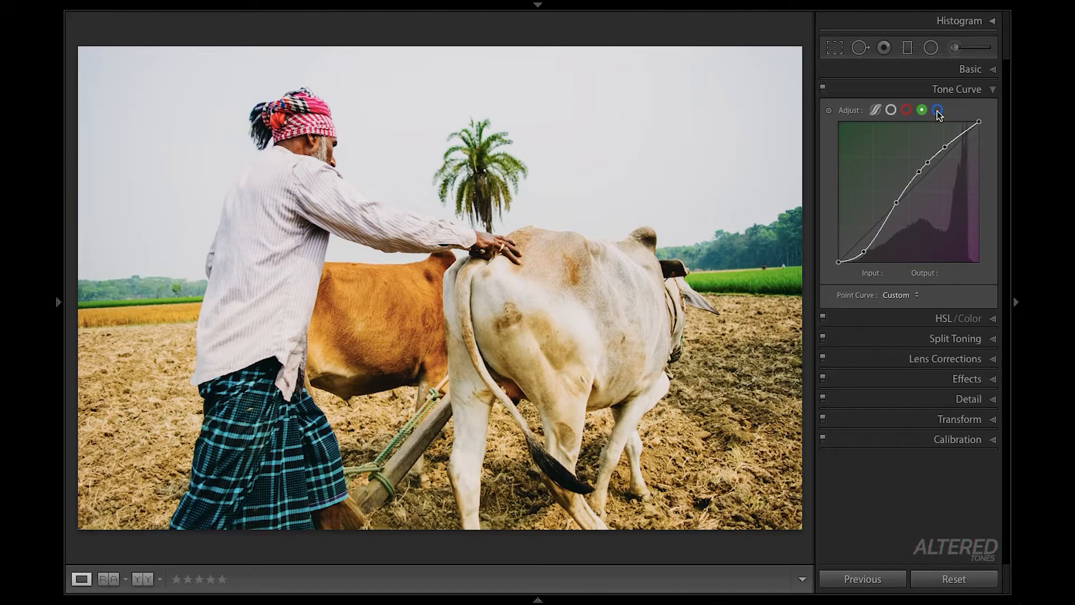
left_click(937, 111)
left_click(908, 111)
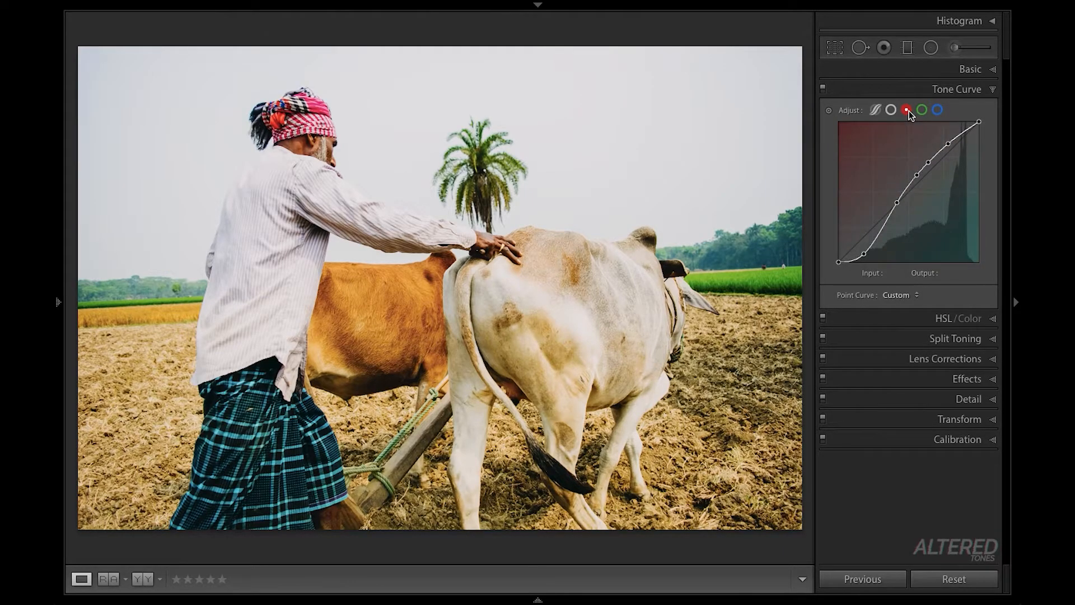
left_click(923, 111)
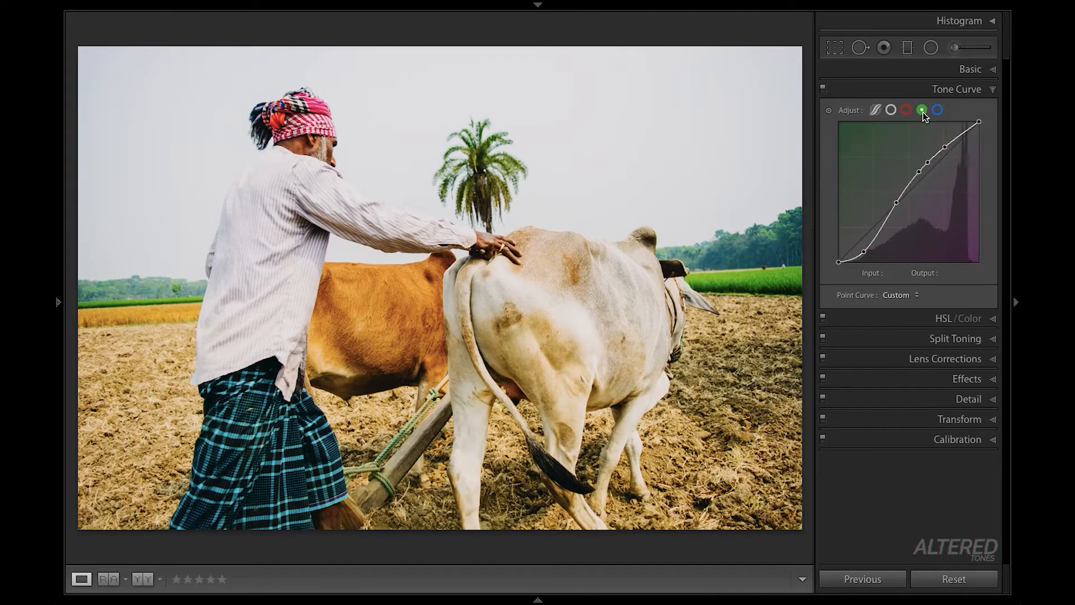
left_click(908, 111)
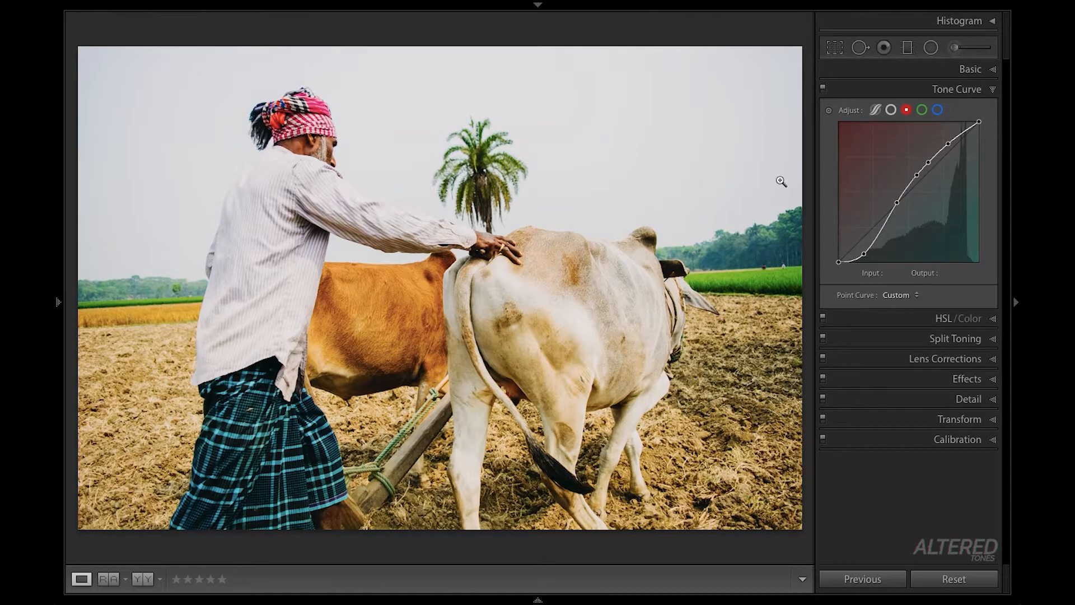
left_click(921, 111)
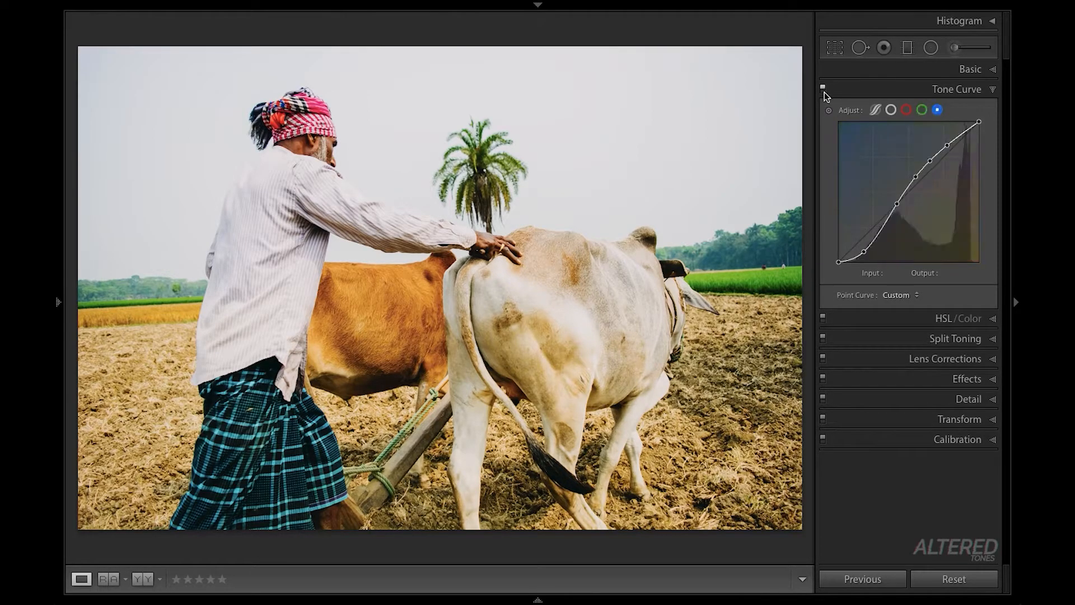
- Compare the photo with and without the tone curve adjustments
left_click(936, 111)
left_click(824, 91)
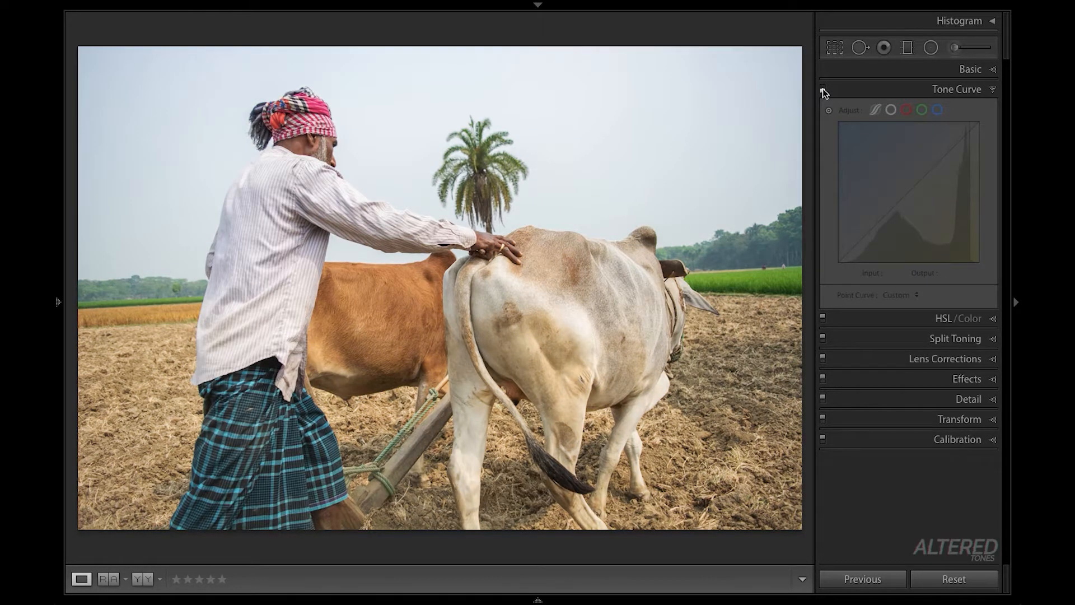
left_click(822, 88)
left_click(822, 90)
left_click(823, 90)
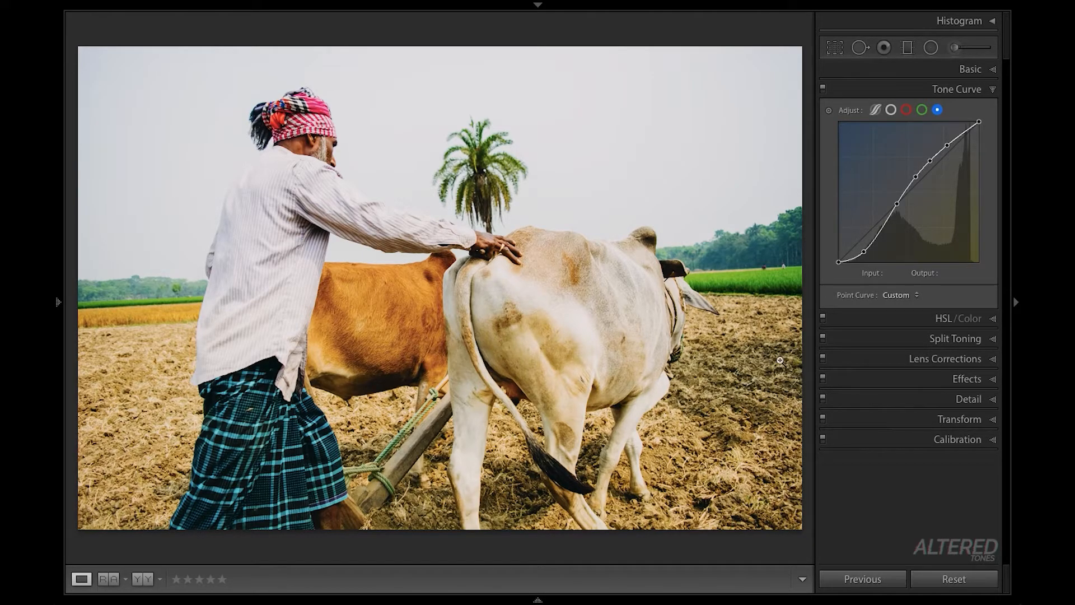
- Set the HSL hue values to red −18, orange −2 and green +20
left_click(939, 321)
left_click_drag(917, 162, 925, 204)
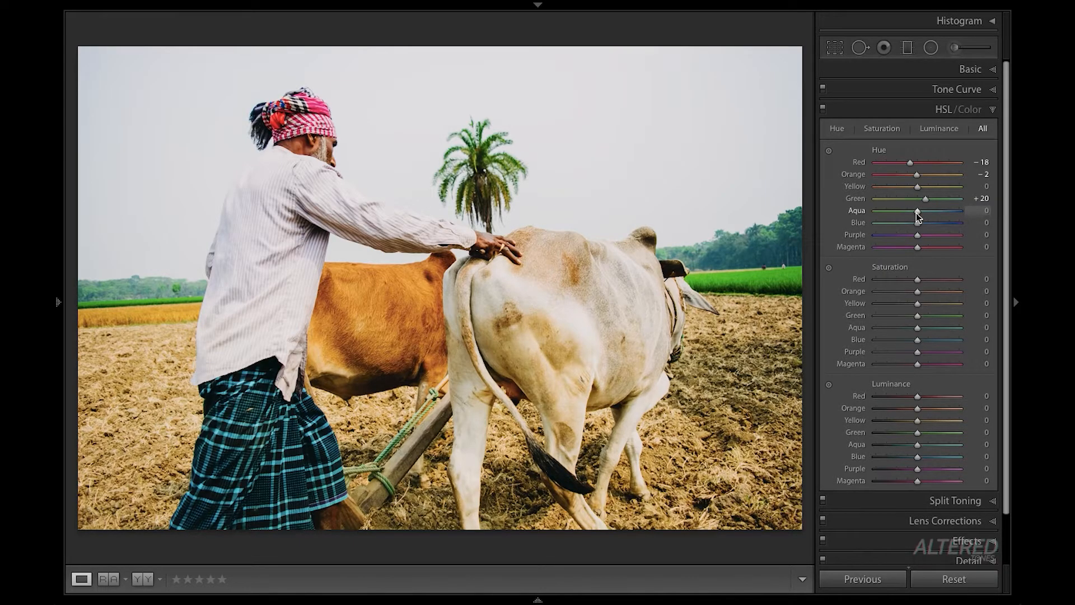
- Set hue blue −10, purple and magenta +20; saturation red −23, yellow −20, green −70, blue −44, purple and magenta −35; luminance red −23, green −30, blue −22
left_click_drag(916, 216, 907, 396)
left_click_drag(917, 432, 905, 433)
left_click_drag(917, 456, 909, 456)
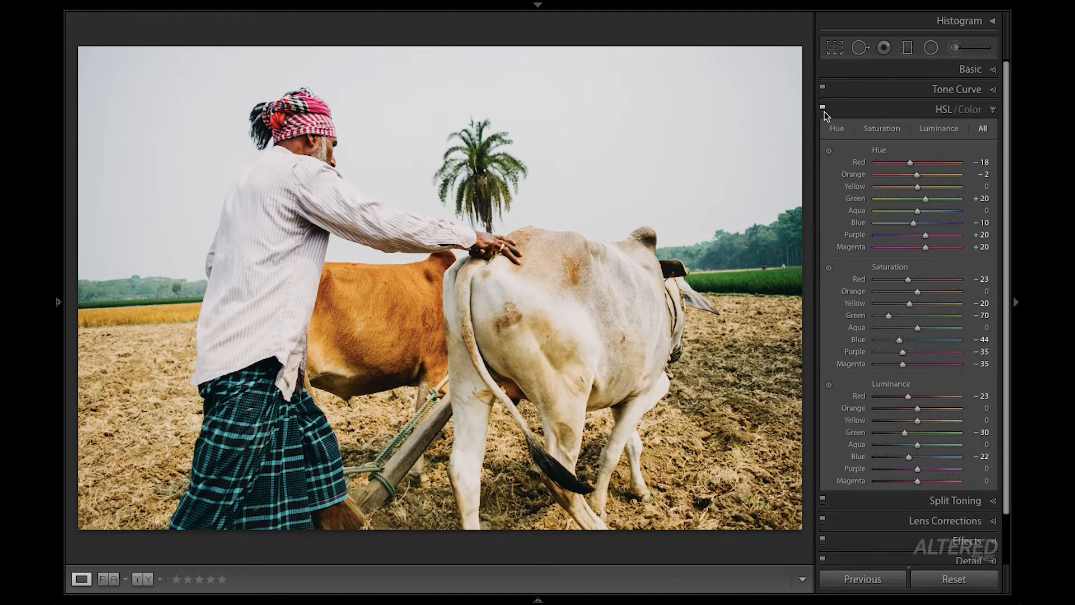
- Compare the photo with and without the HSL adjustments, checking the green field, trees and checked cloth
left_click(824, 110)
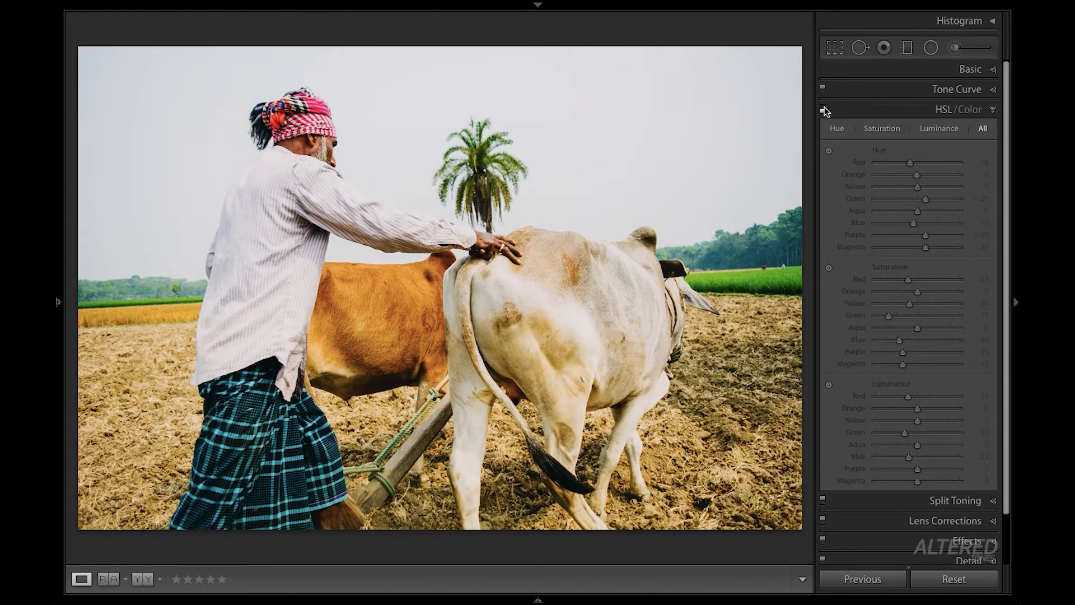
left_click(824, 110)
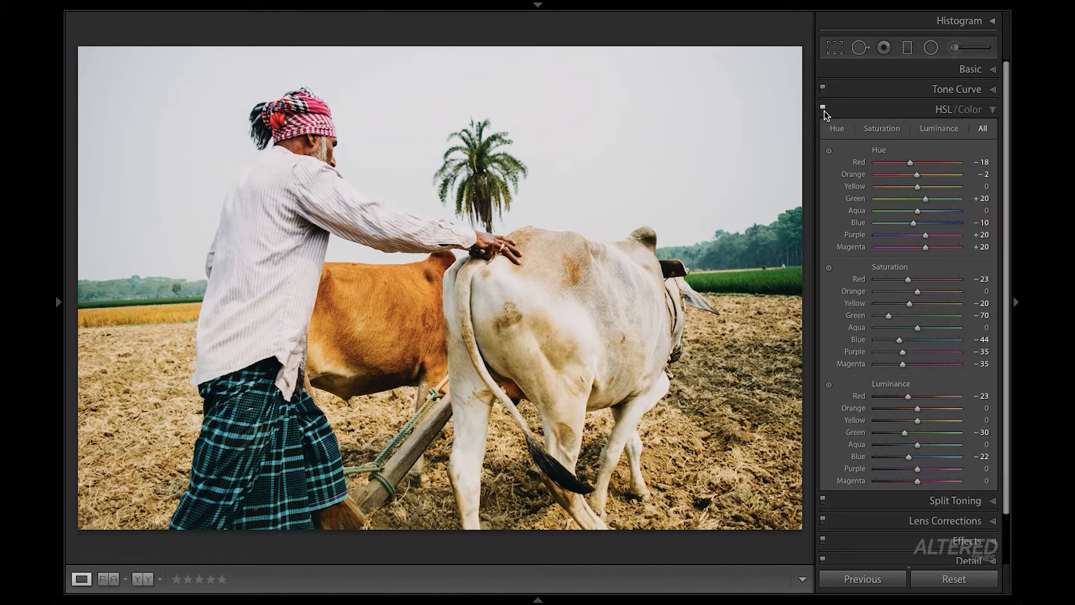
left_click(824, 110)
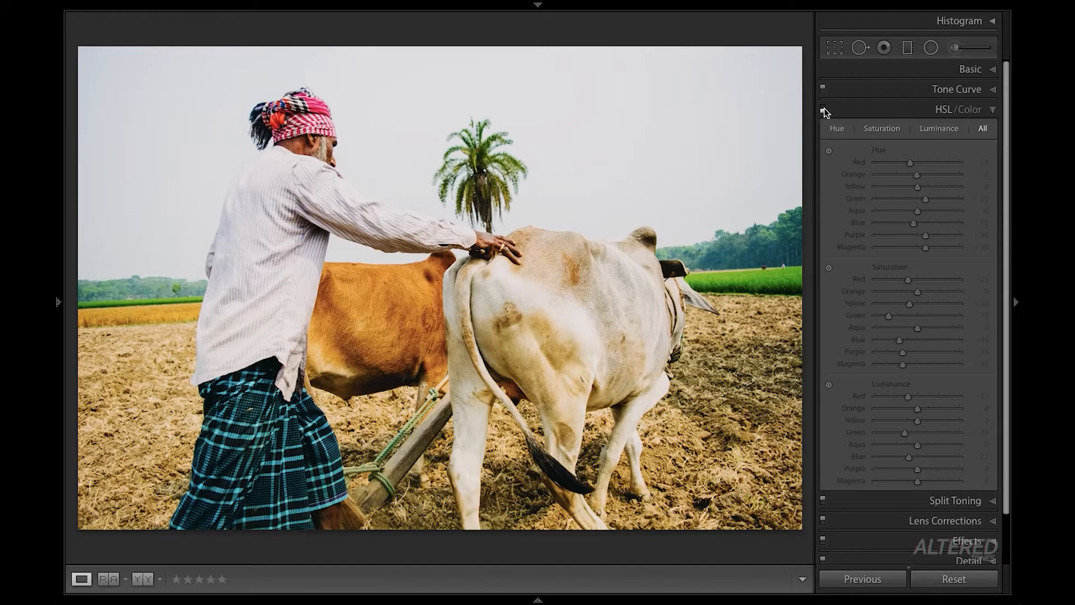
left_click(823, 110)
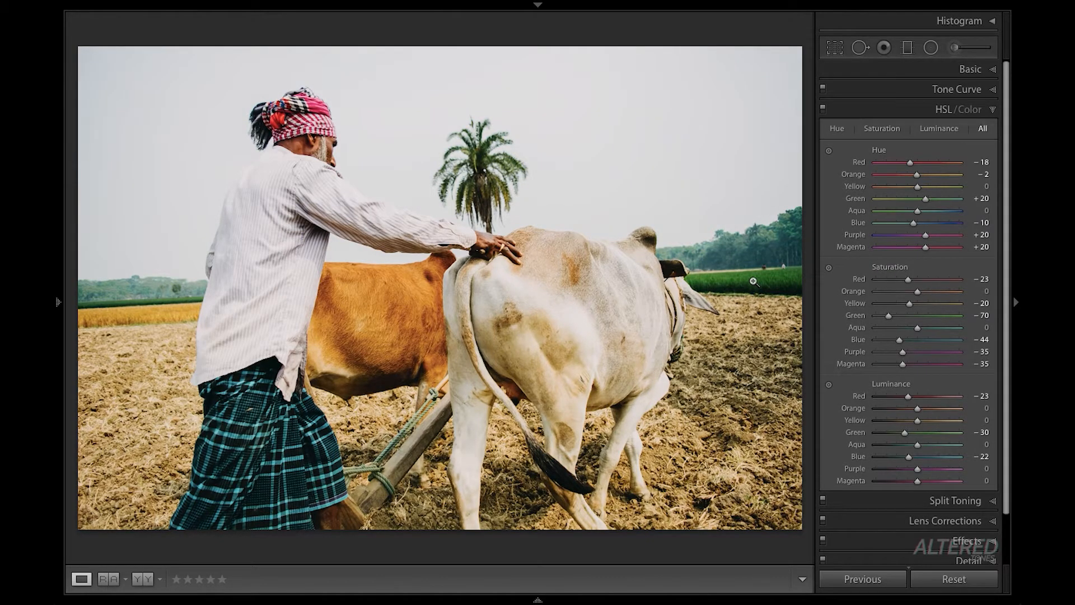
left_click(823, 110)
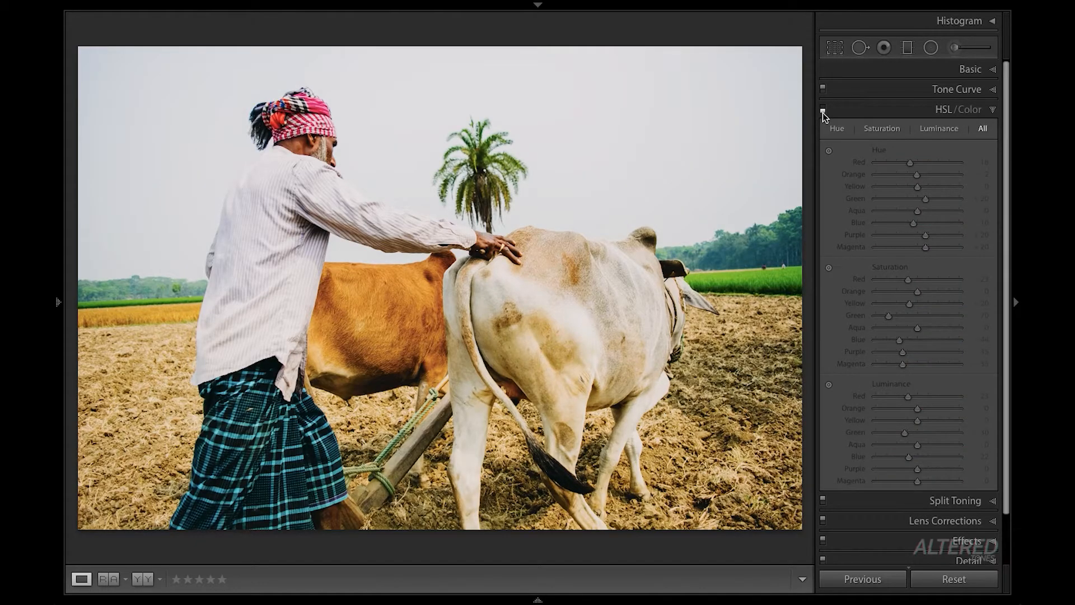
left_click(824, 110)
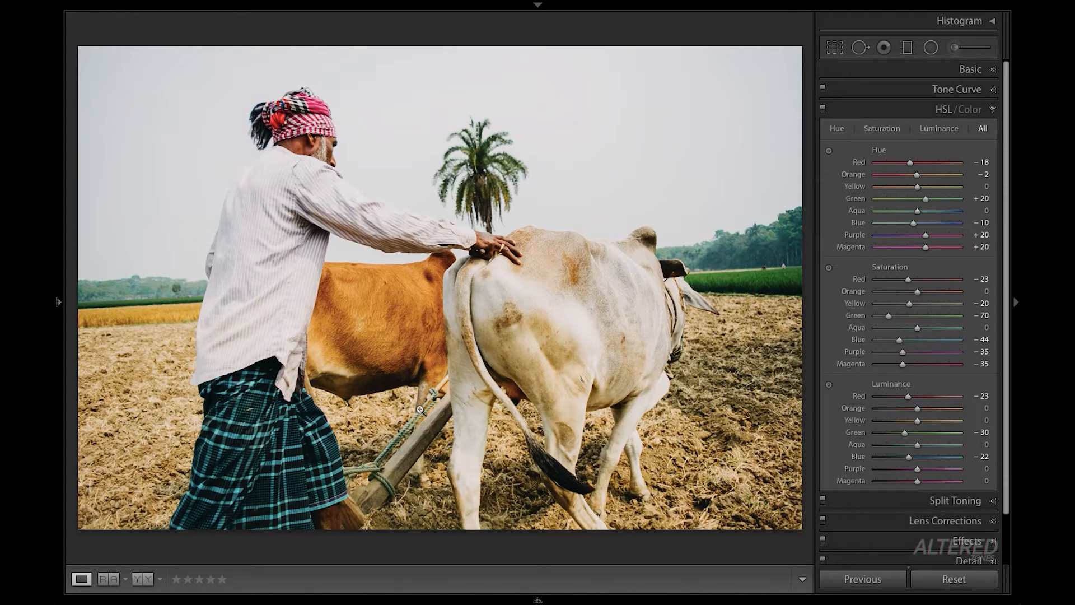
left_click(824, 112)
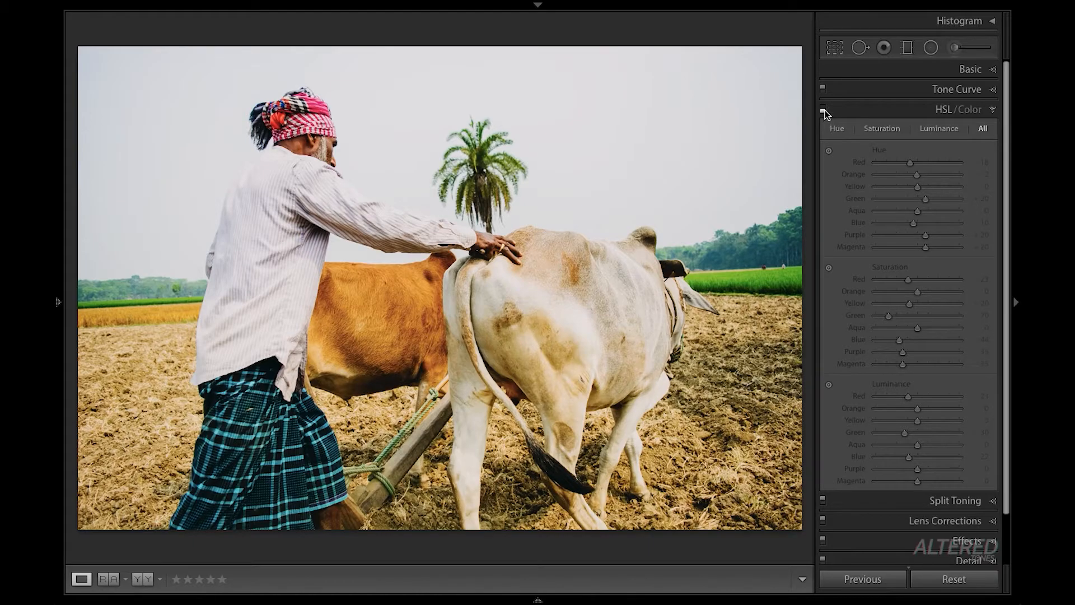
left_click(824, 111)
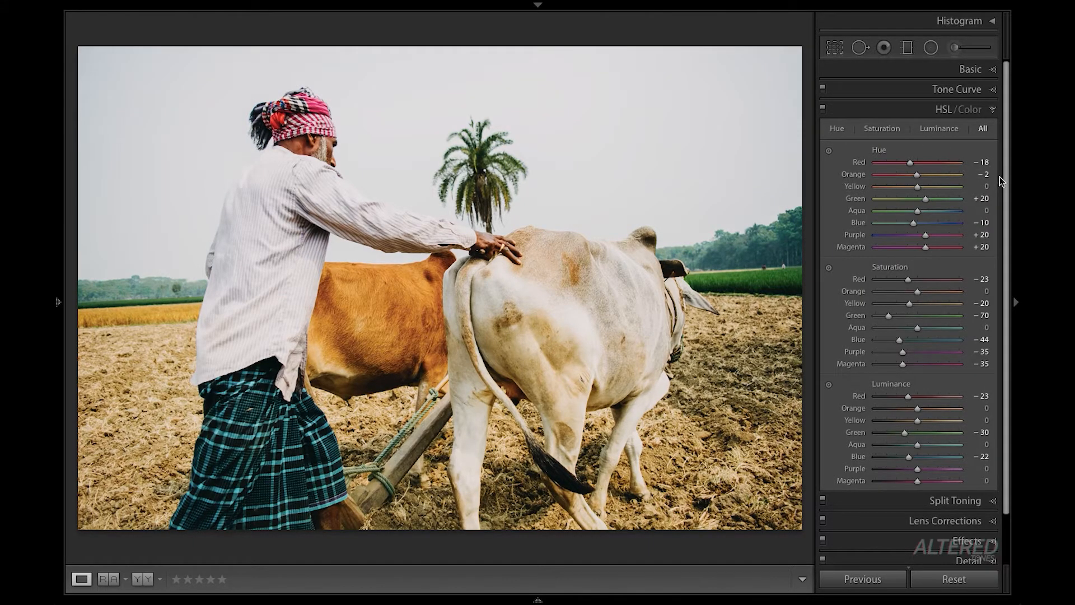
- Calibrate the colors with shadows tint +10, red primary hue +50 and saturation −15, green hue +50, blue hue −15 and saturation −20
left_click_drag(1007, 236, 1005, 282)
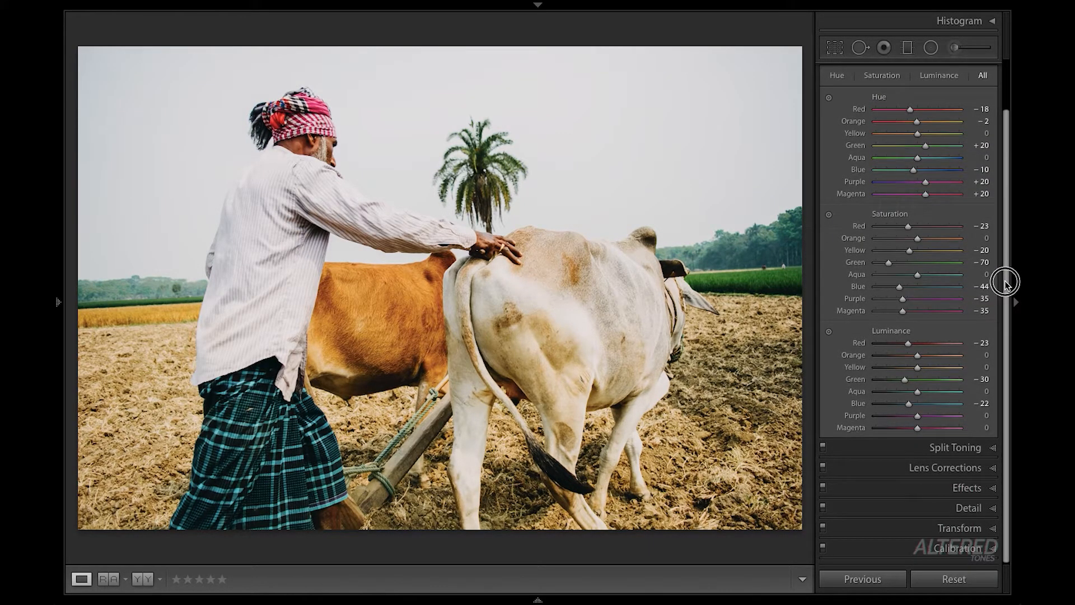
left_click(953, 547)
left_click(914, 317)
left_click_drag(914, 318, 930, 360)
left_click_drag(914, 404, 906, 417)
left_click_drag(914, 282, 917, 282)
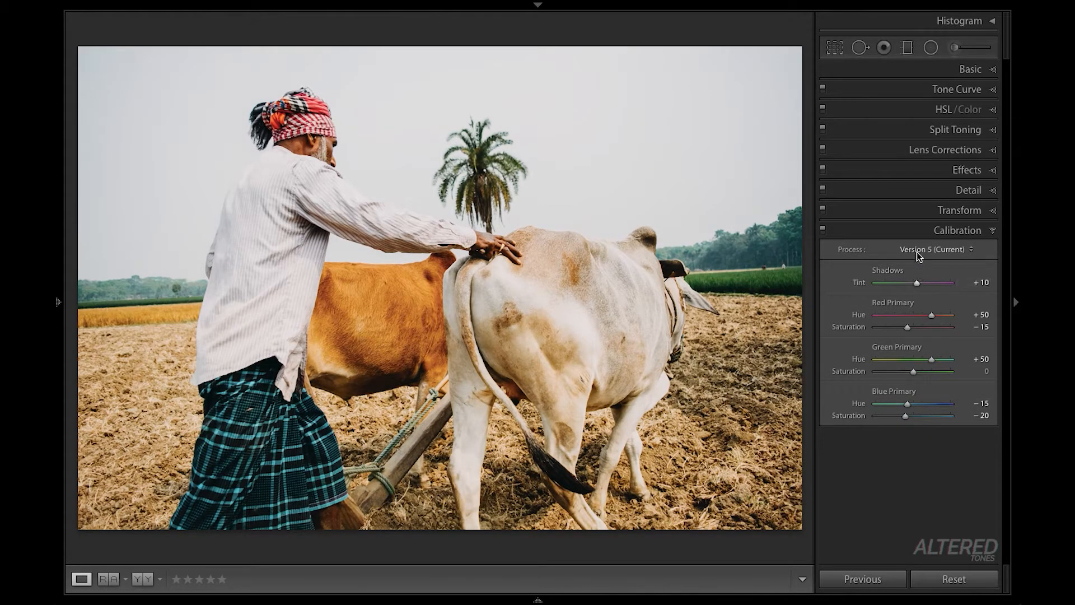
- Split tone the photo with highlights hue 45 and saturation 2, and warm-hued shadows at saturation 15
left_click(950, 130)
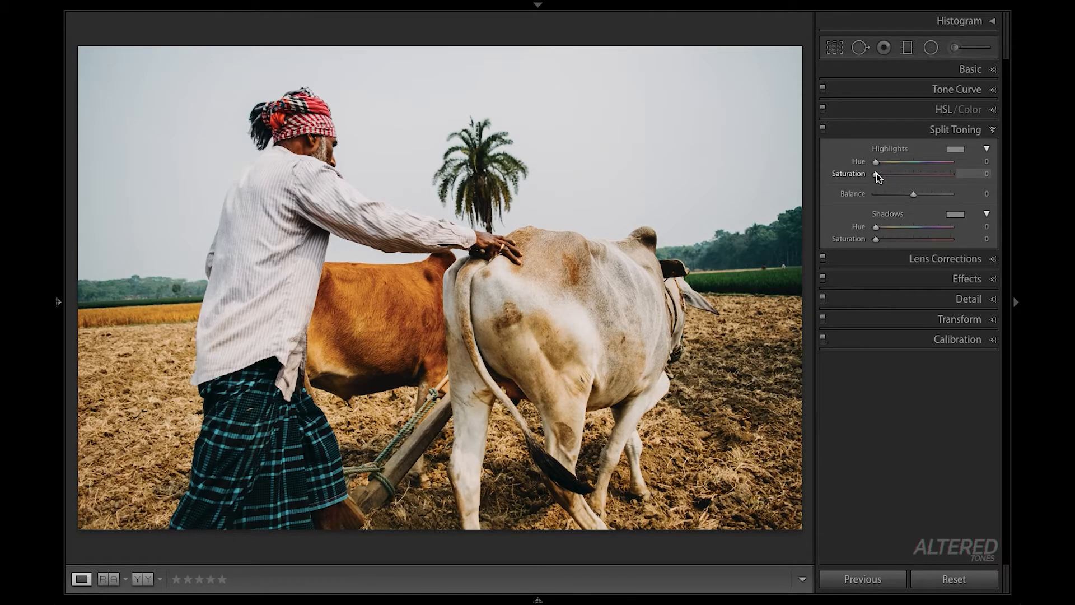
left_click_drag(876, 174, 877, 176)
left_click_drag(876, 163, 886, 164)
left_click_drag(876, 241, 887, 242)
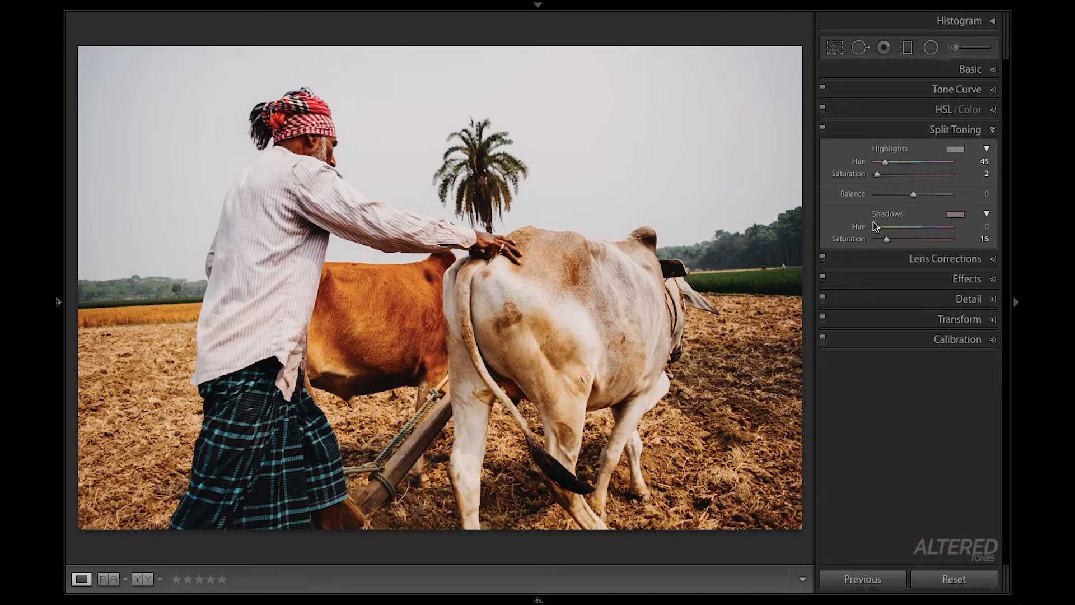
left_click_drag(876, 230, 884, 232)
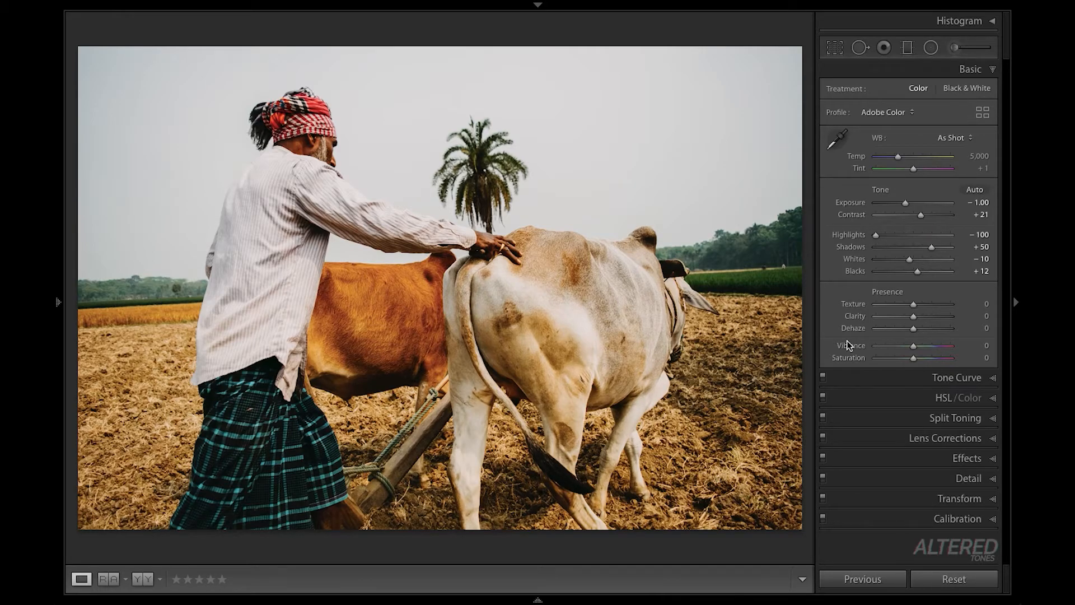
- Set the basic adjustments to clarity −12, vibrance −21, saturation −15 and whites −53
left_click(914, 317)
left_click_drag(914, 317, 908, 317)
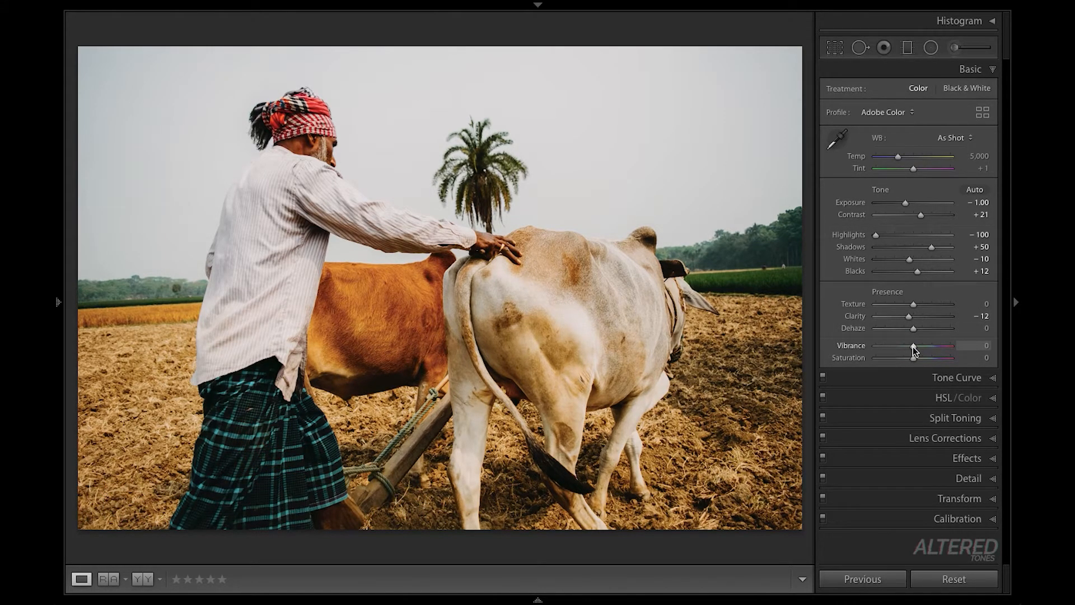
left_click_drag(914, 350, 907, 350)
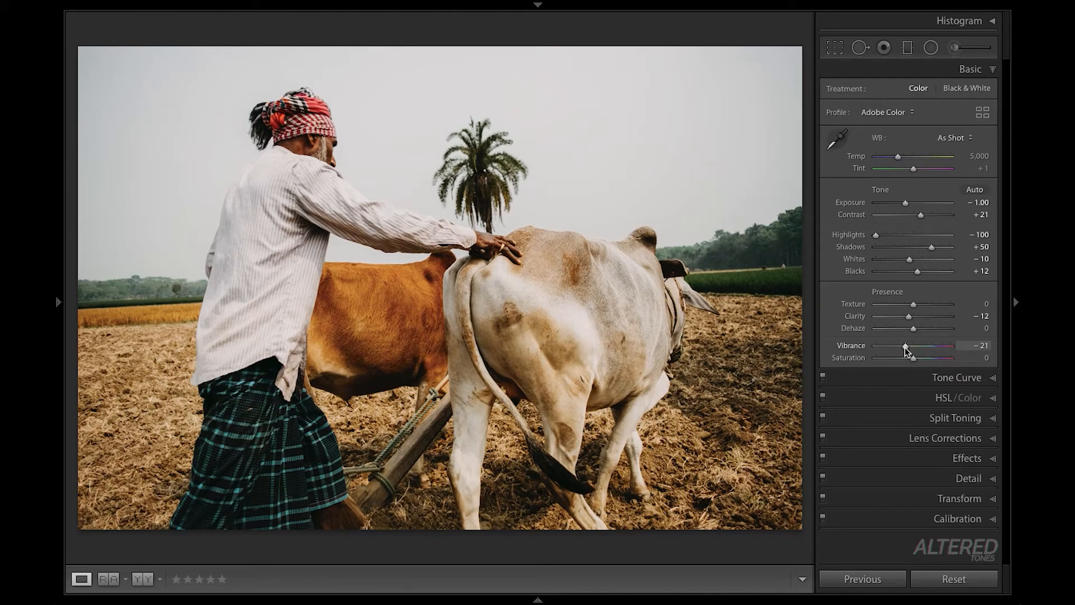
left_click_drag(914, 359, 909, 363)
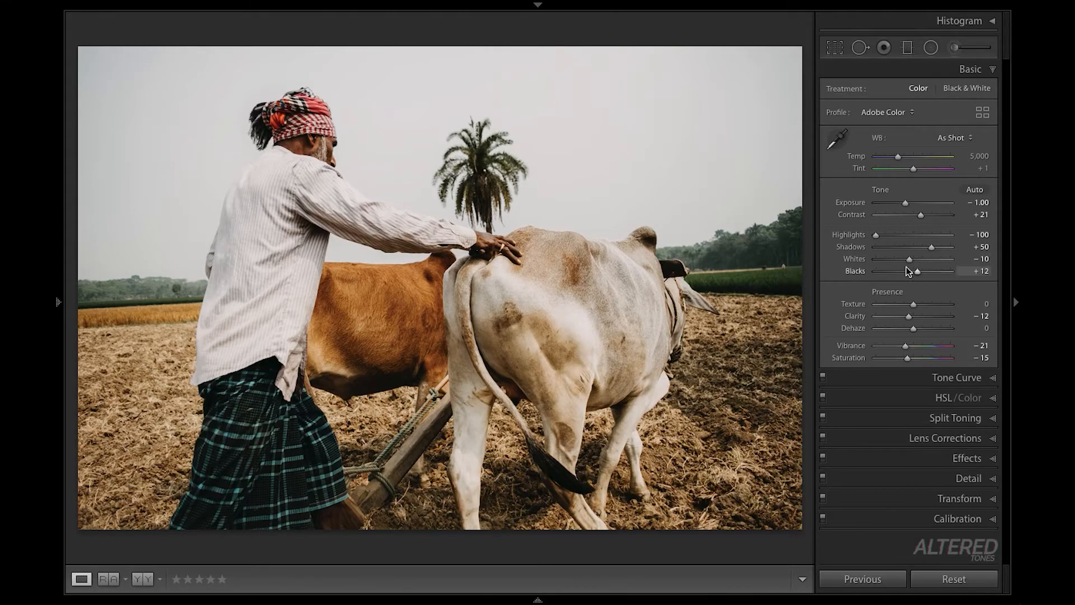
left_click_drag(909, 262, 894, 264)
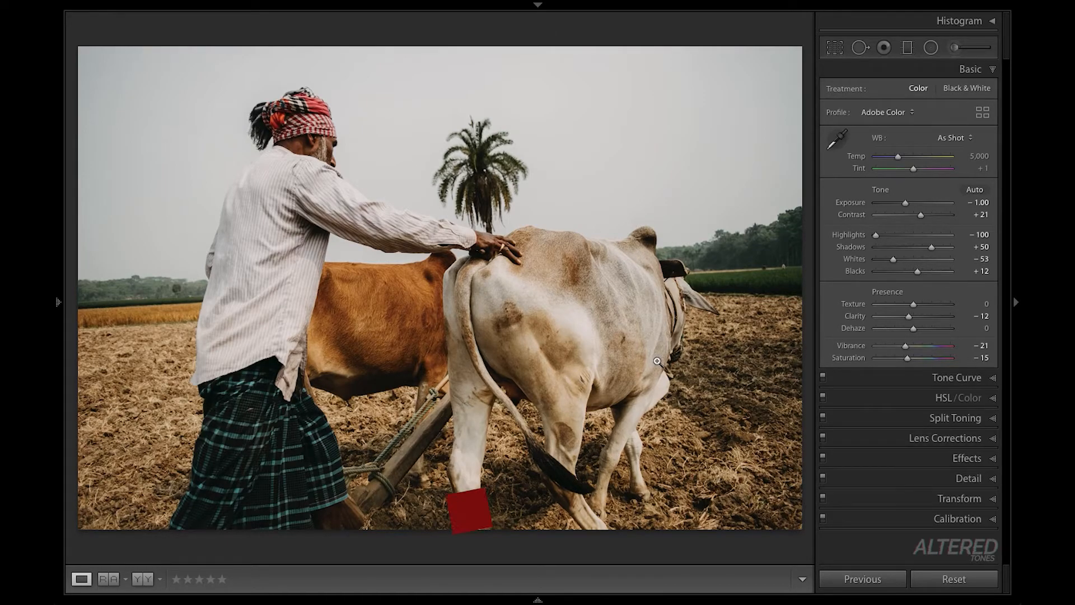
- Compare the original and the graded version of the farmer photo several times
key("backslash")
key("backslash")
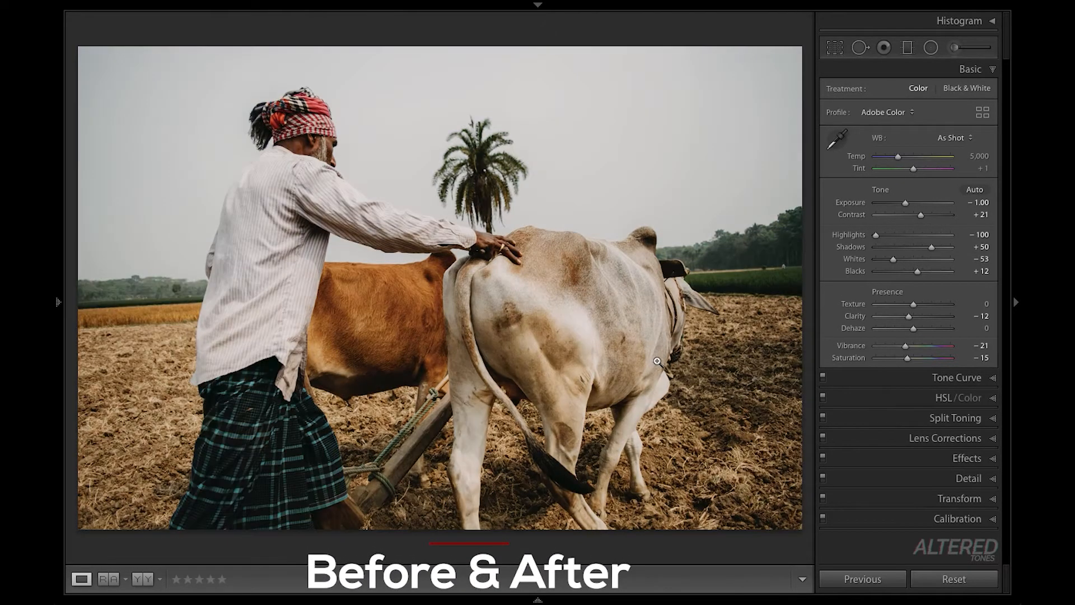
key("backslash")
key("backslash")
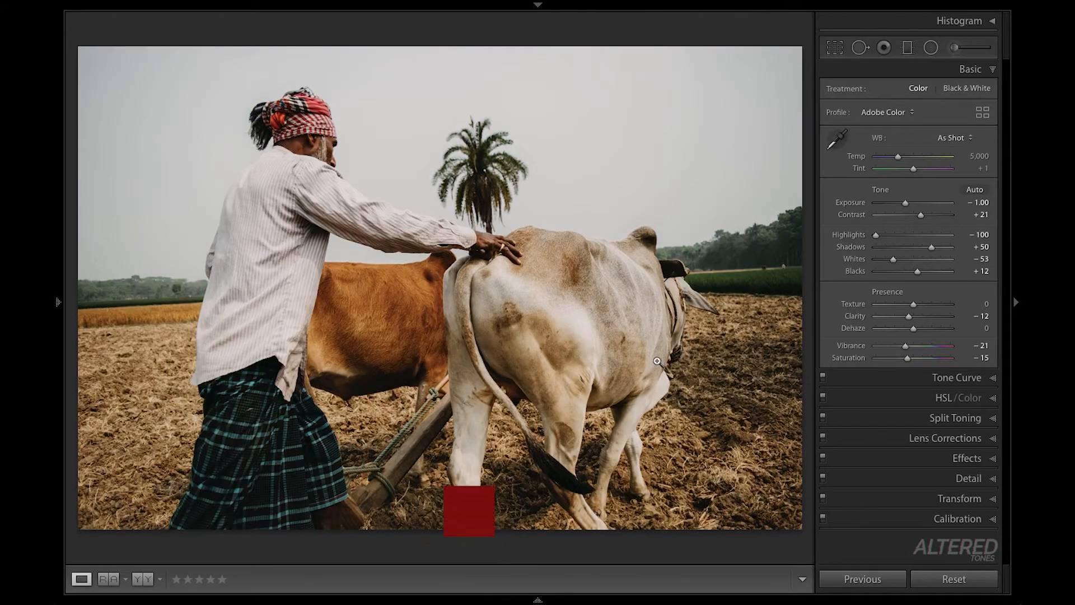
key("backslash")
key("backslash")
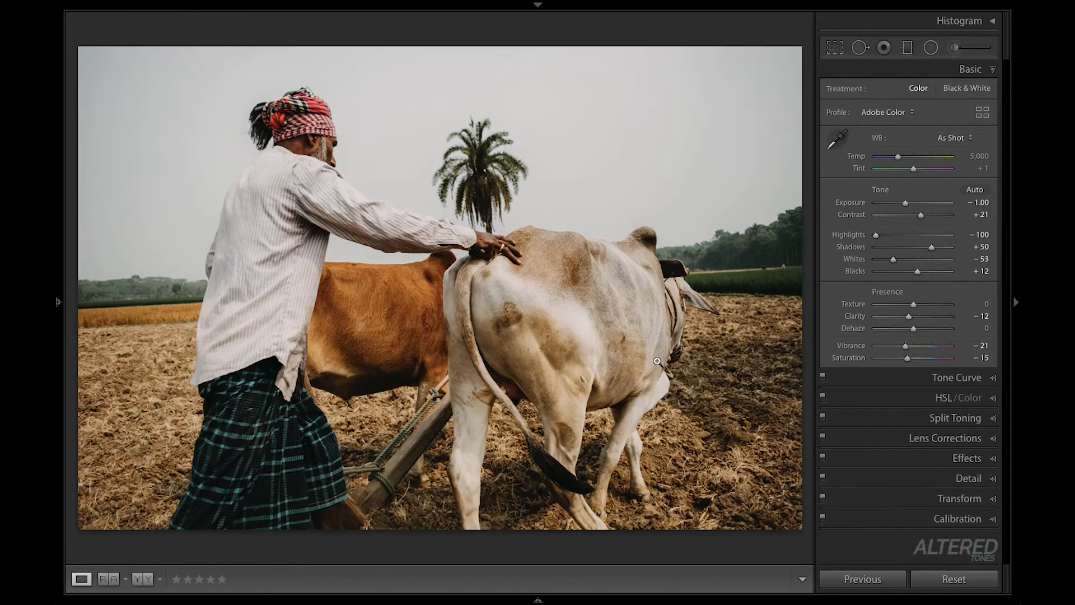
- Copy the farmer photo's develop settings, keeping local adjustments, transform and crop excluded
right_click(576, 343)
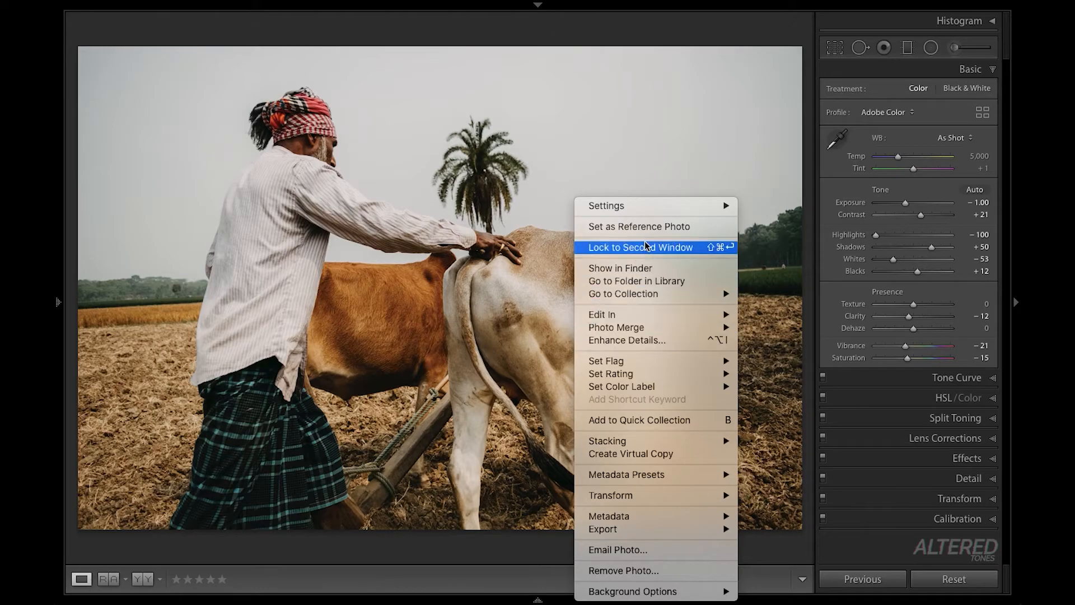
mouse_move(676, 211)
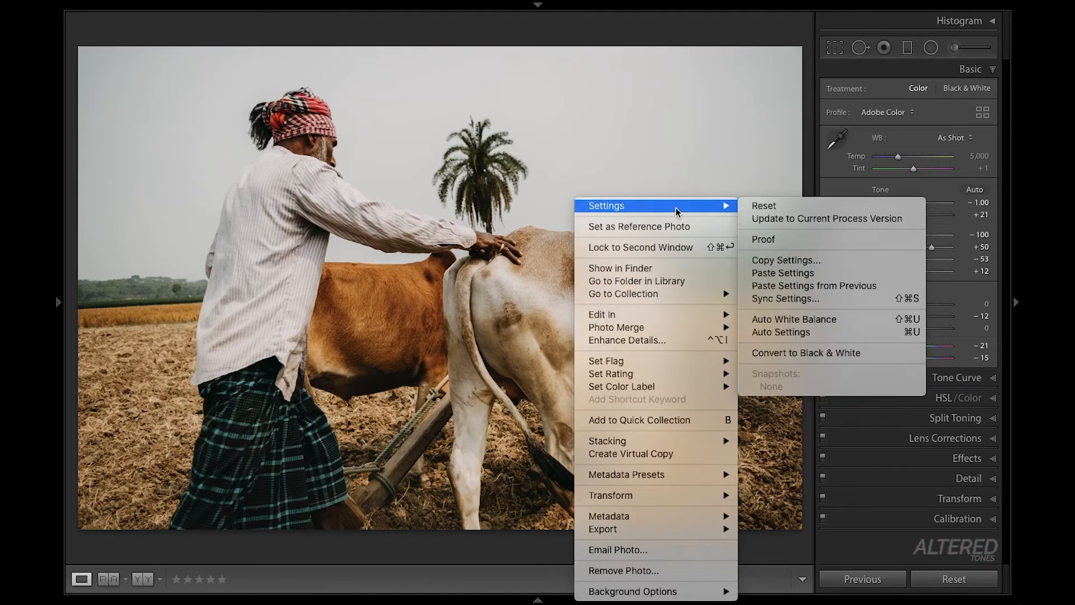
left_click(765, 261)
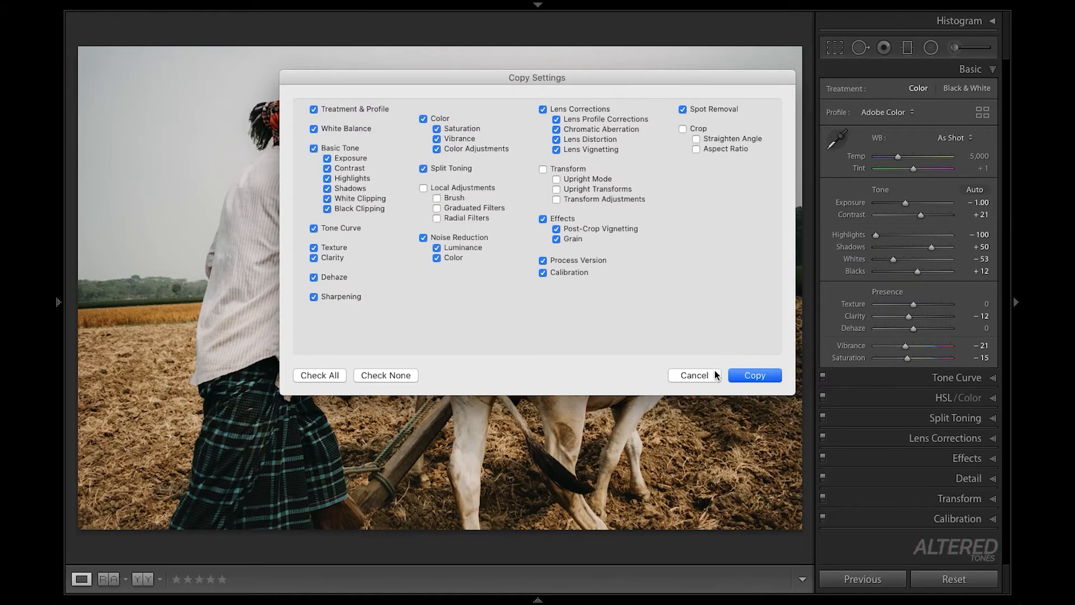
left_click(734, 376)
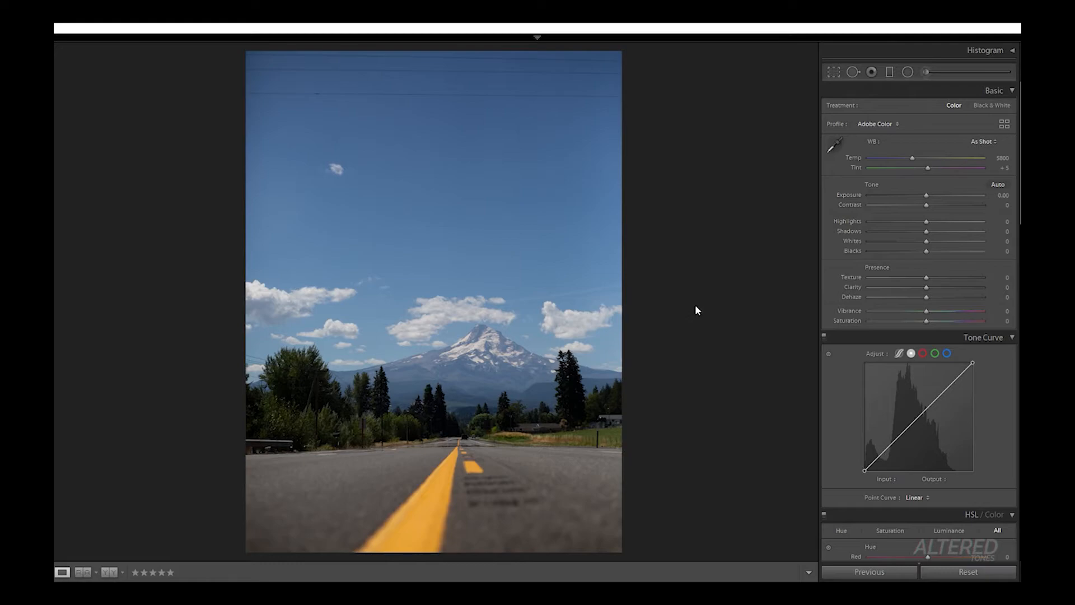
- Paste the copied settings onto the mountain road photo and enable chromatic aberration removal and lens profile corrections
key("ctrl+shift+v")
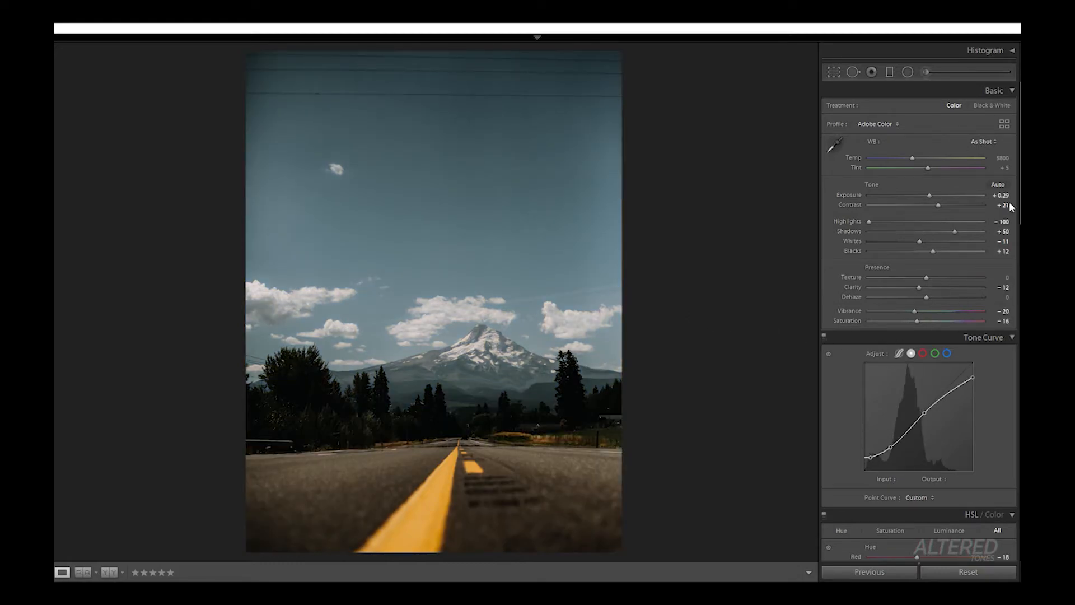
left_click_drag(1020, 207, 1007, 458)
left_click(832, 361)
left_click(830, 378)
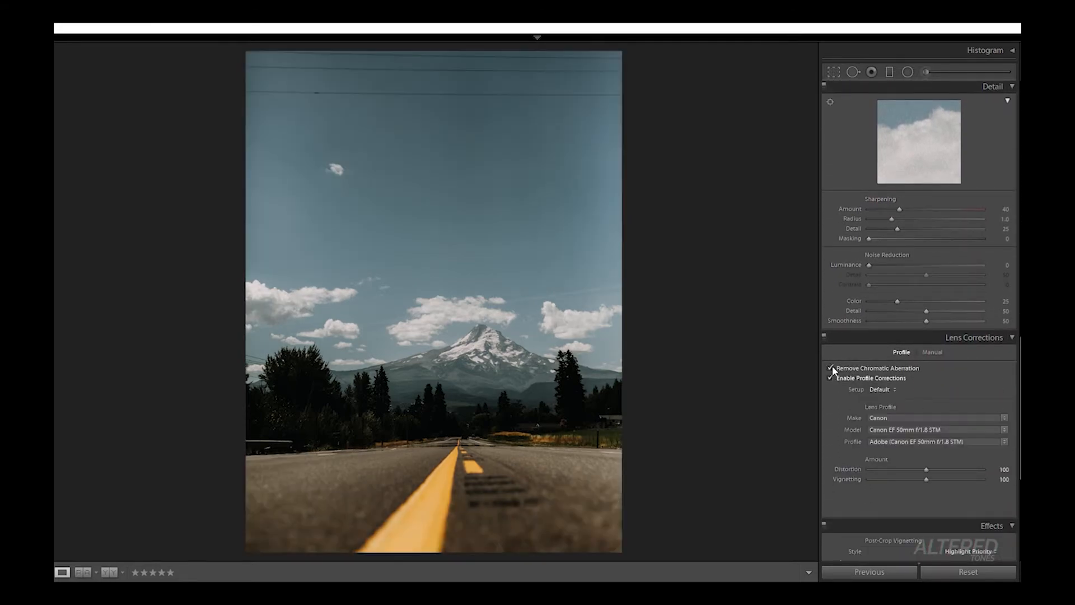
- Set the mountain road photo's highlights to −79 and shadows to +66
left_click_drag(1020, 392, 1020, 138)
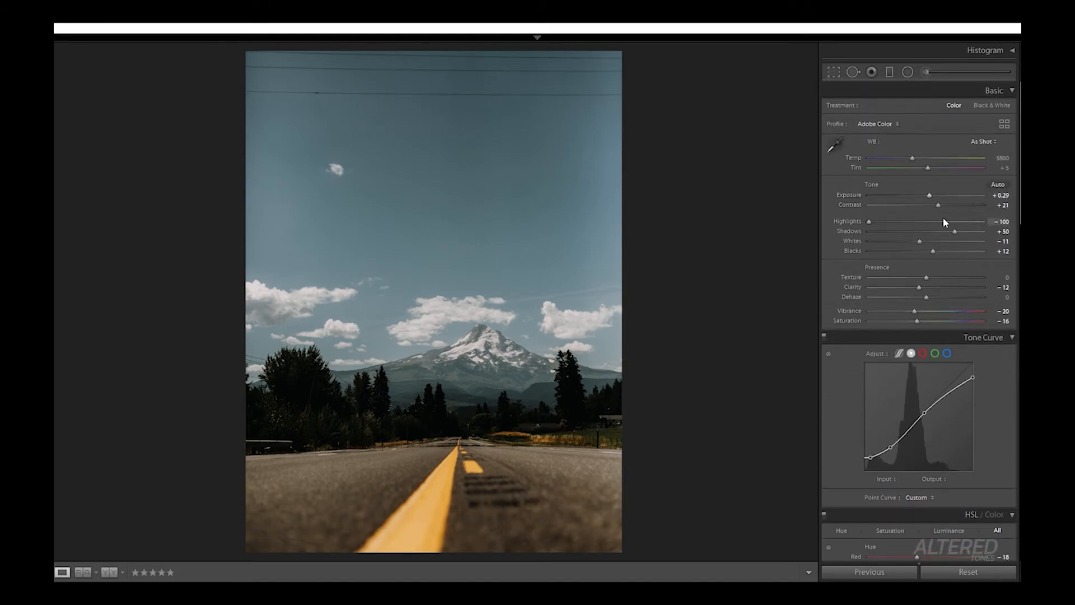
left_click_drag(869, 220, 884, 217)
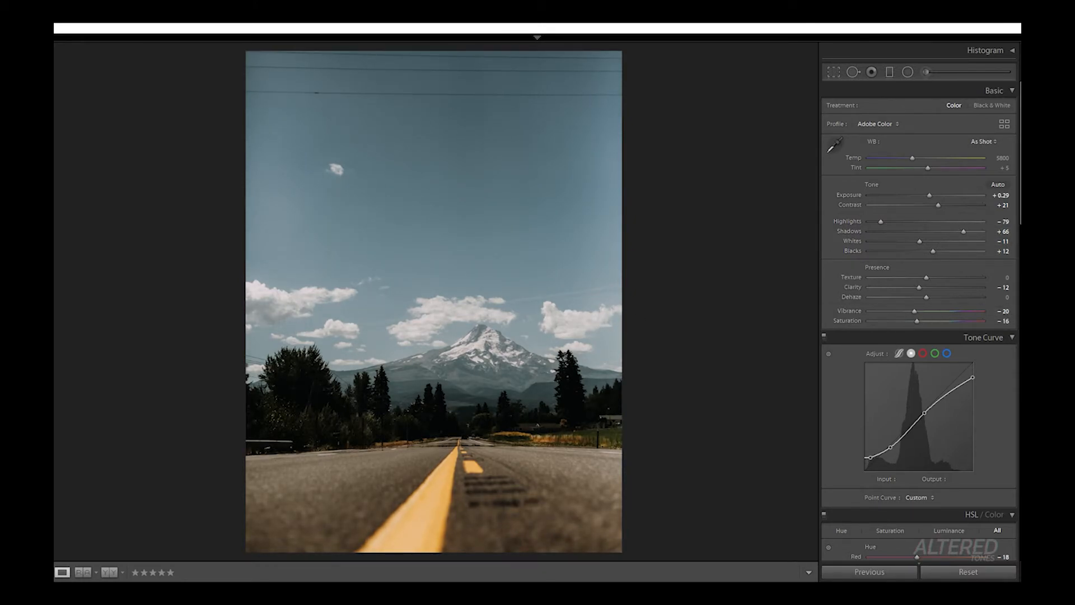
- Open the photo of the woman in the field and paste the copied develop settings onto it
left_click(1020, 311)
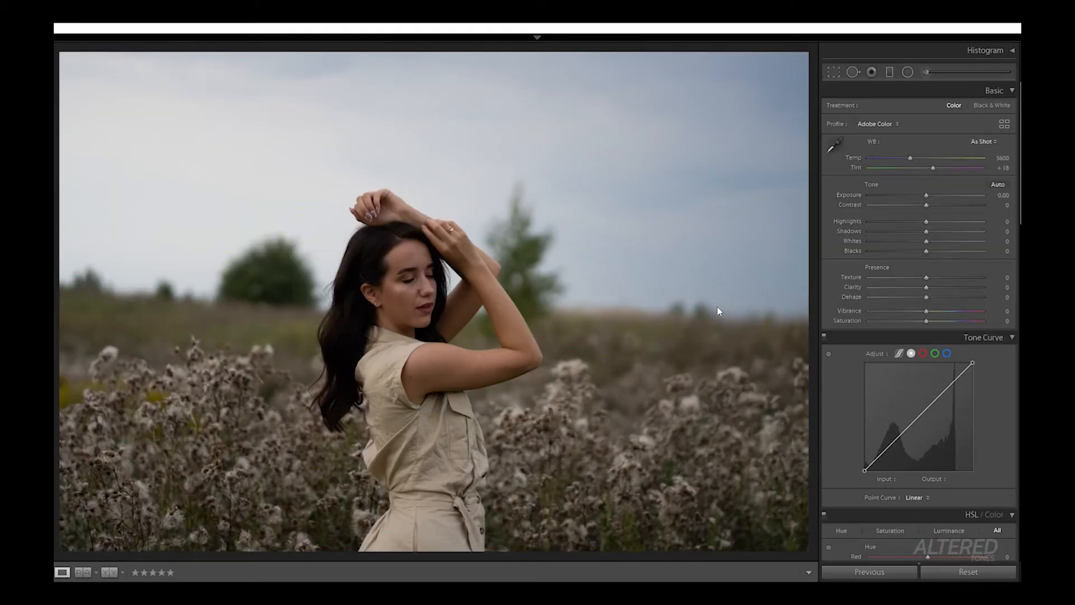
key("ctrl+shift+v")
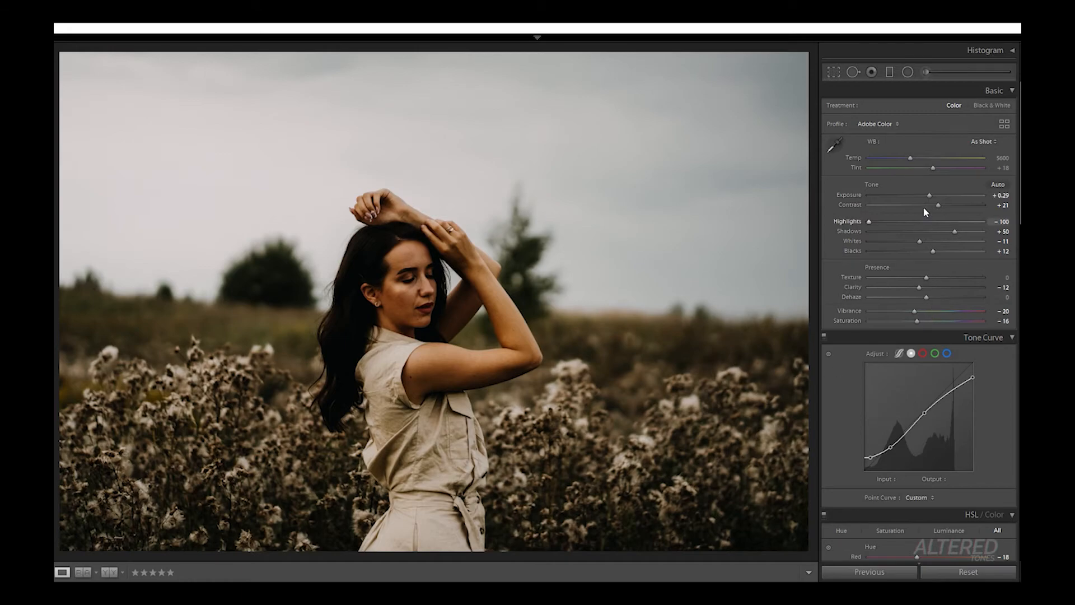
- Set the portrait's exposure to +0.34, highlights −71, shadows +69 and whites −100, and raise the point curve's lowest shadow point to about 13/38
left_click_drag(872, 209, 886, 210)
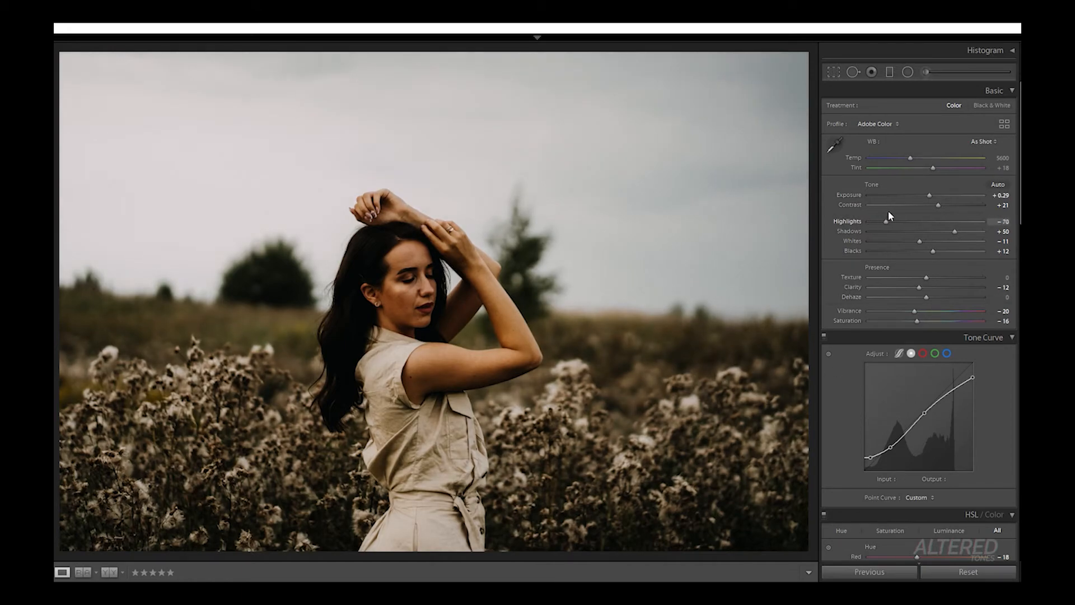
left_click_drag(955, 231, 968, 225)
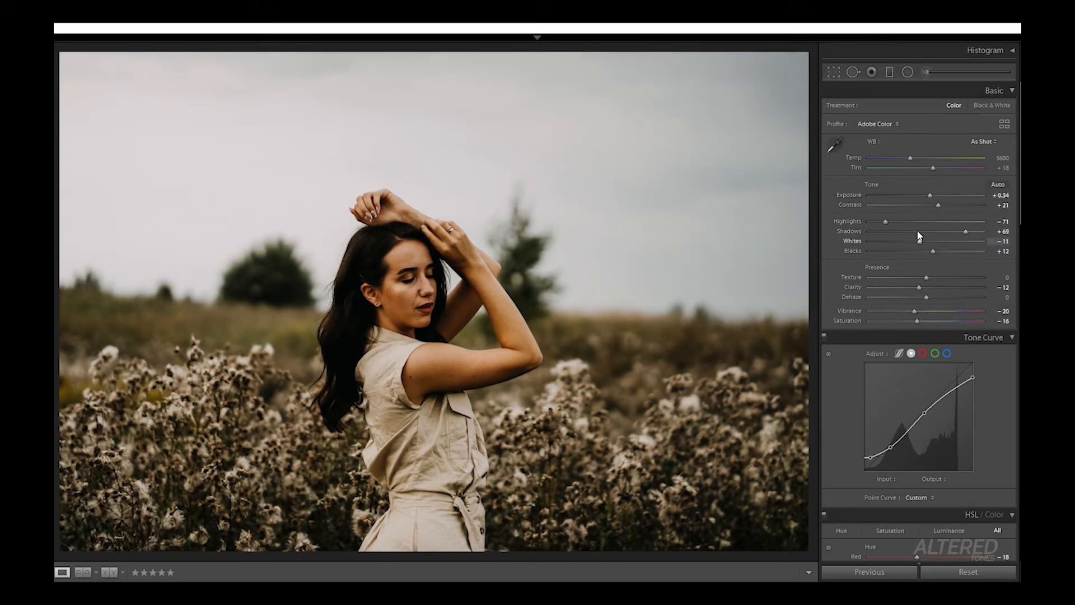
left_click_drag(907, 233, 869, 238)
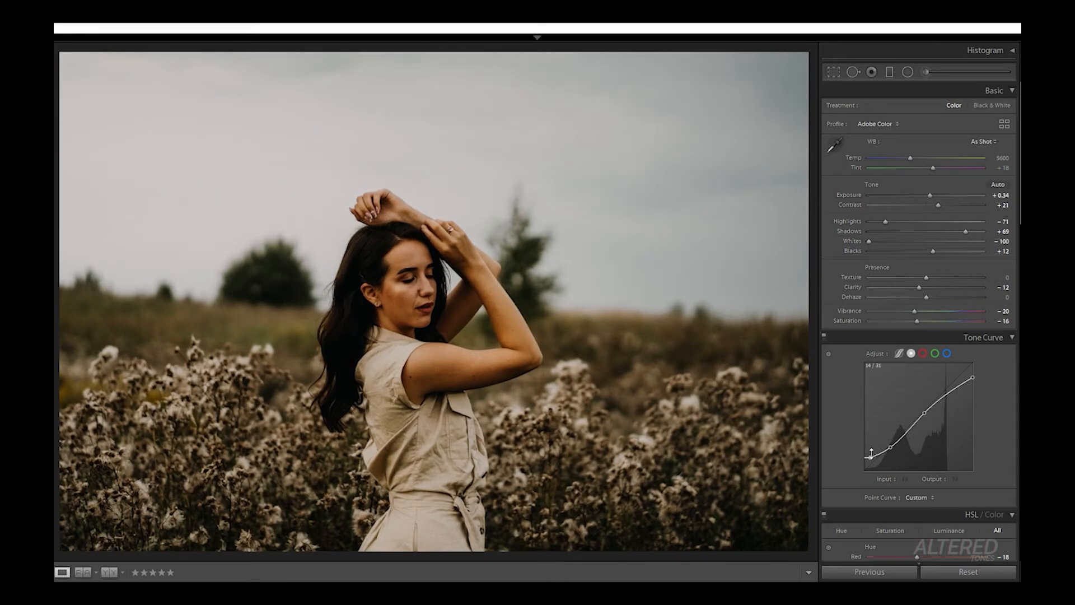
left_click_drag(872, 455, 871, 449)
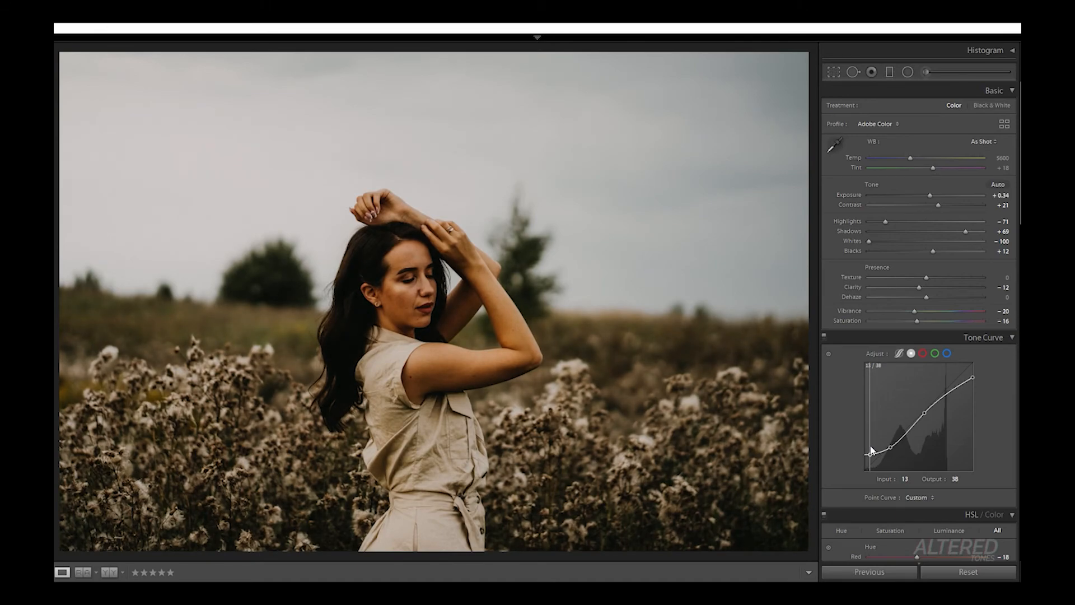